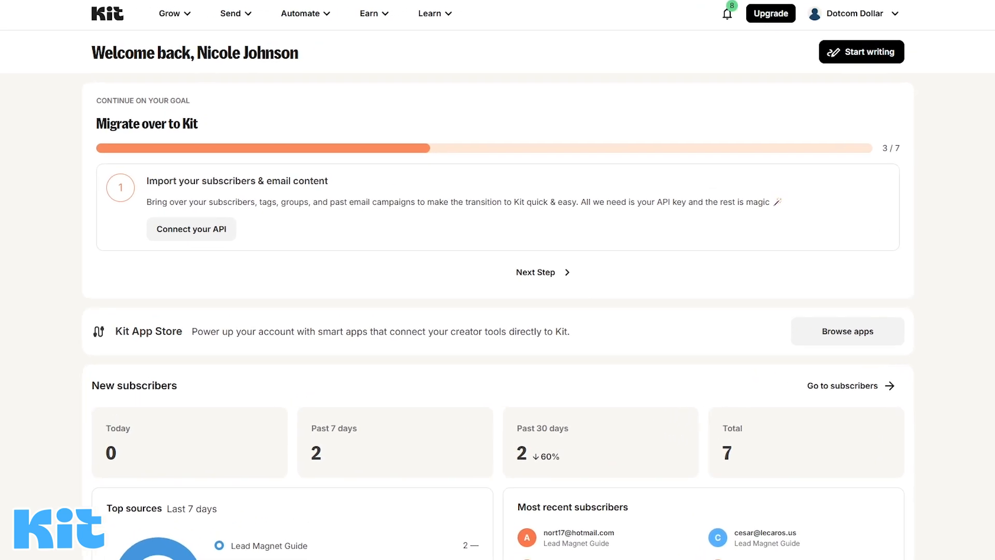
{"action": "left_click", "coordinate": [175, 13]}
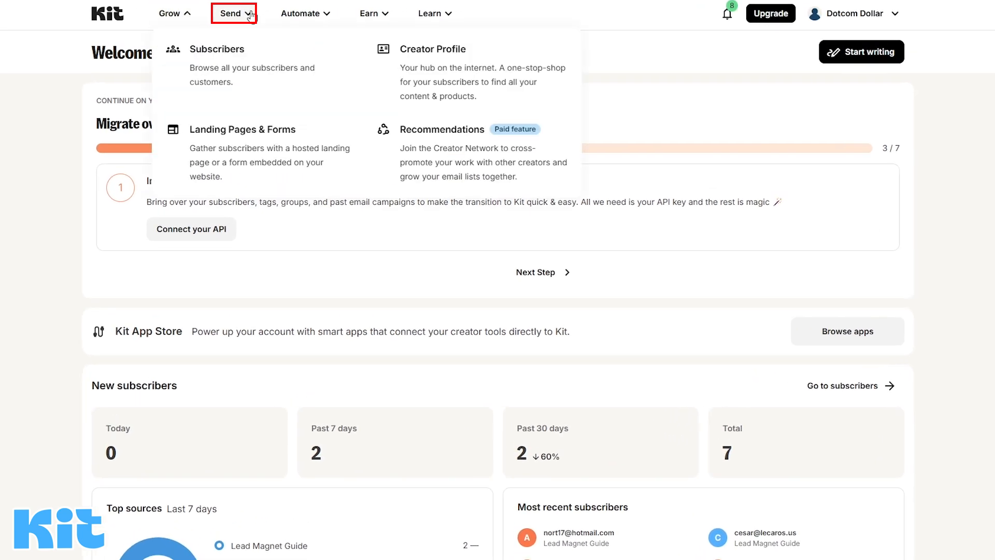
{"action": "left_click", "coordinate": [370, 13]}
{"action": "left_click", "coordinate": [386, 16]}
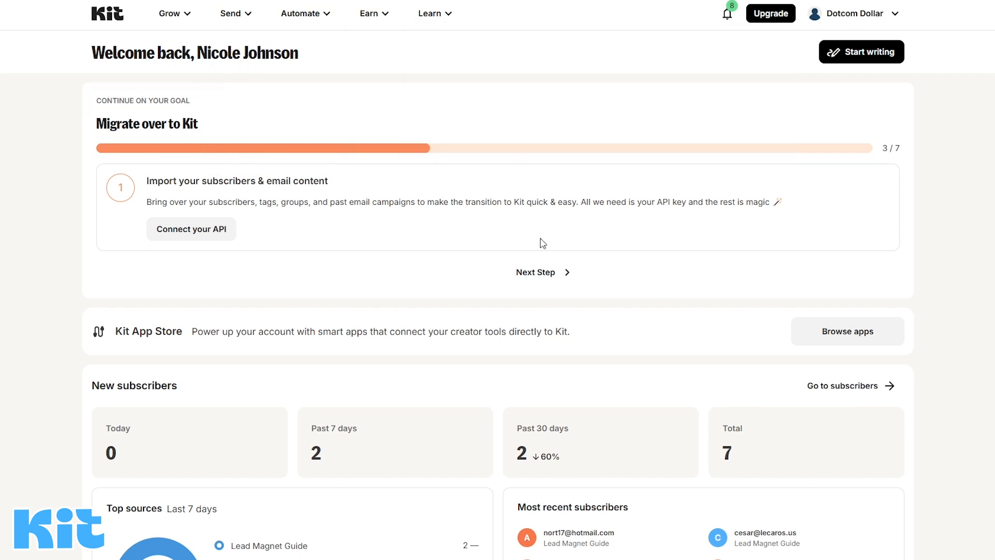
- Page through the Migrate over to Kit goal up to its last task, Sync subscribers one last time
{"action": "left_click", "coordinate": [552, 279]}
{"action": "left_click", "coordinate": [552, 279]}
{"action": "left_click", "coordinate": [553, 279]}
{"action": "left_click", "coordinate": [553, 280]}
{"action": "left_click", "coordinate": [553, 279]}
{"action": "left_click", "coordinate": [553, 280]}
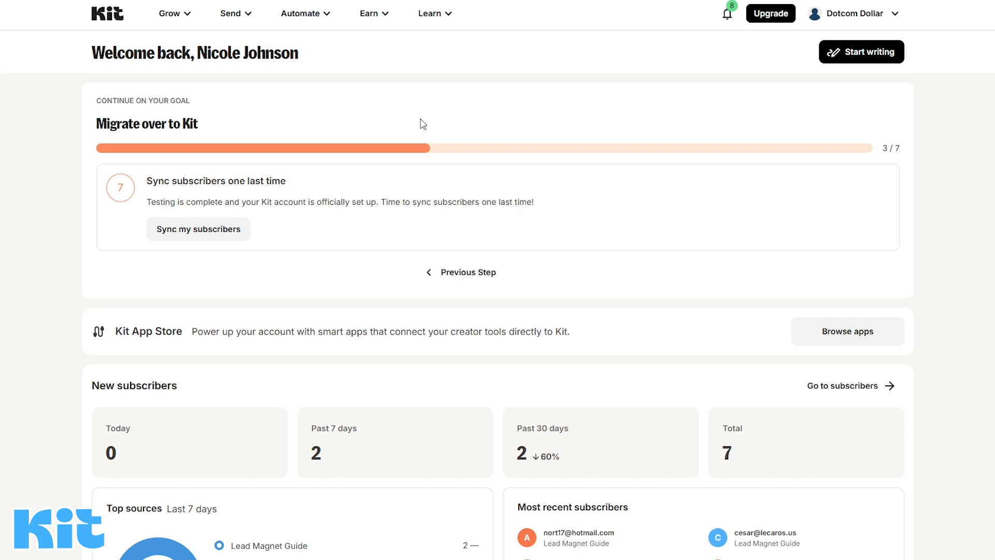
{"action": "left_click", "coordinate": [328, 20]}
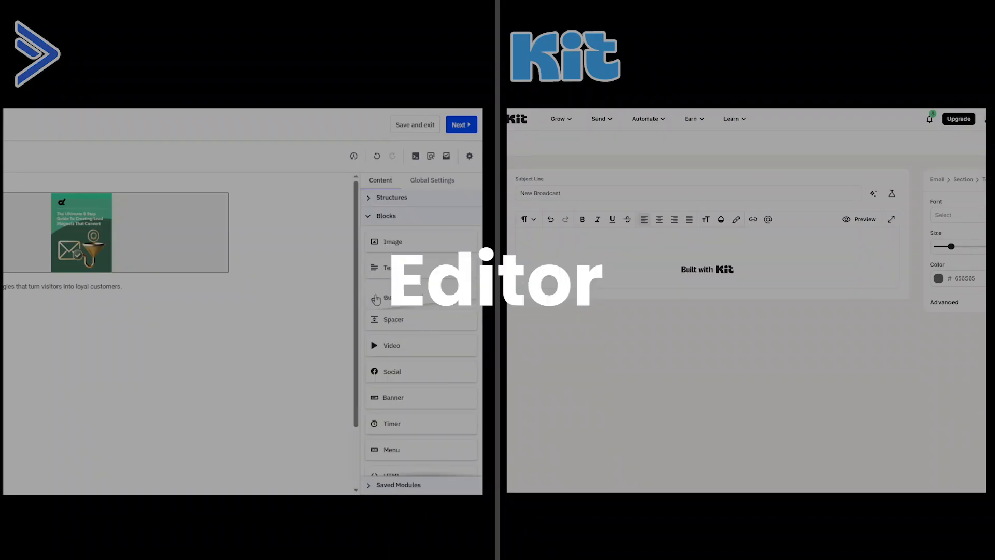
- Switch to ActiveCampaign and add a Button block below the text in the DotcomDollar campaign email
{"action": "left_click_drag", "start_coordinate": [376, 299], "coordinate": [117, 295]}
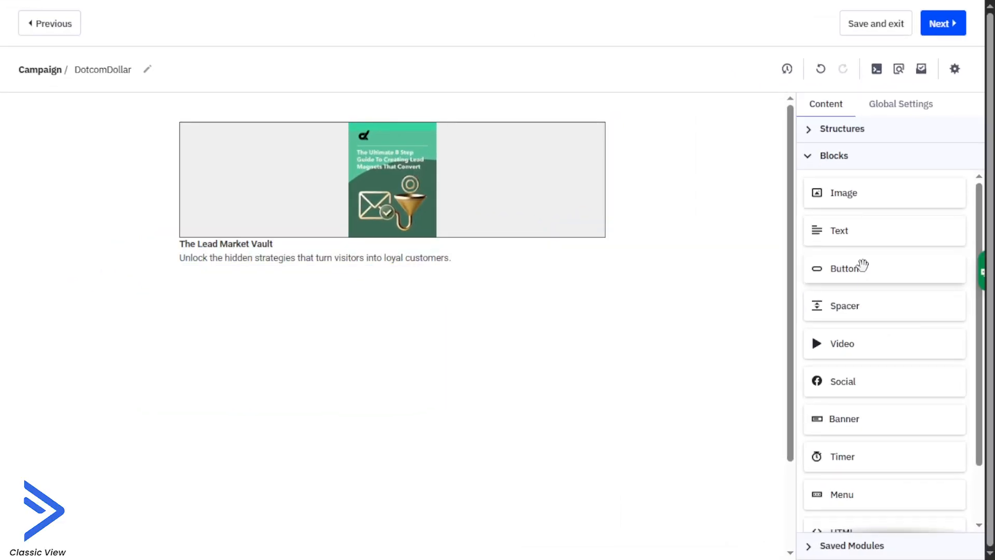
{"action": "left_click_drag", "start_coordinate": [860, 264], "coordinate": [442, 268]}
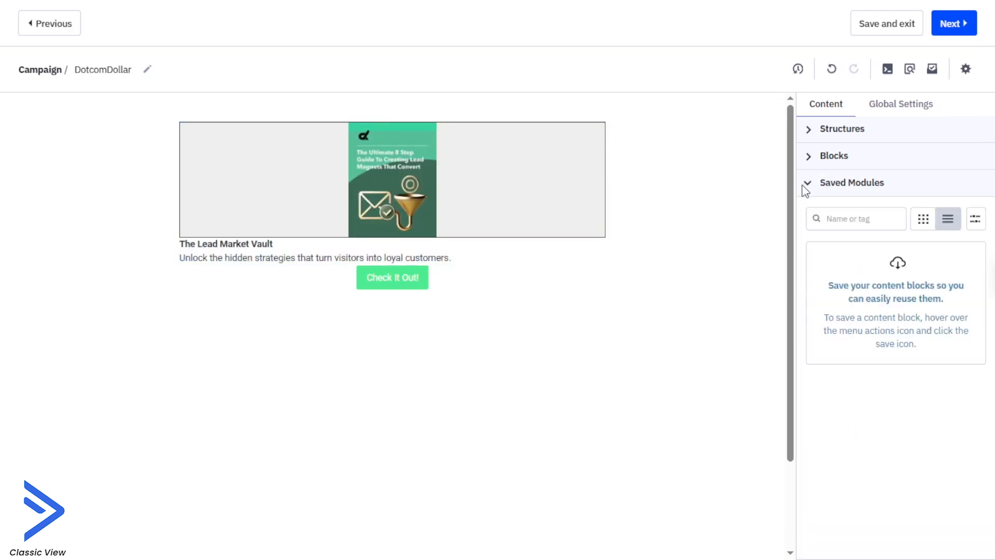
- Preview the campaign email and open the list of actions for when a contact clicks the Check It Out! button link
{"action": "mouse_move", "coordinate": [620, 275]}
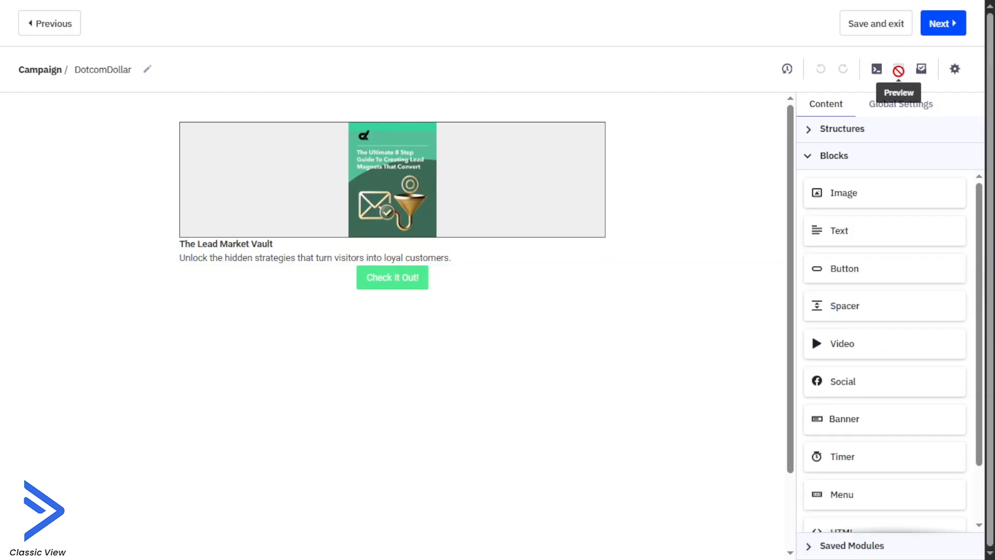
{"action": "left_click", "coordinate": [897, 76]}
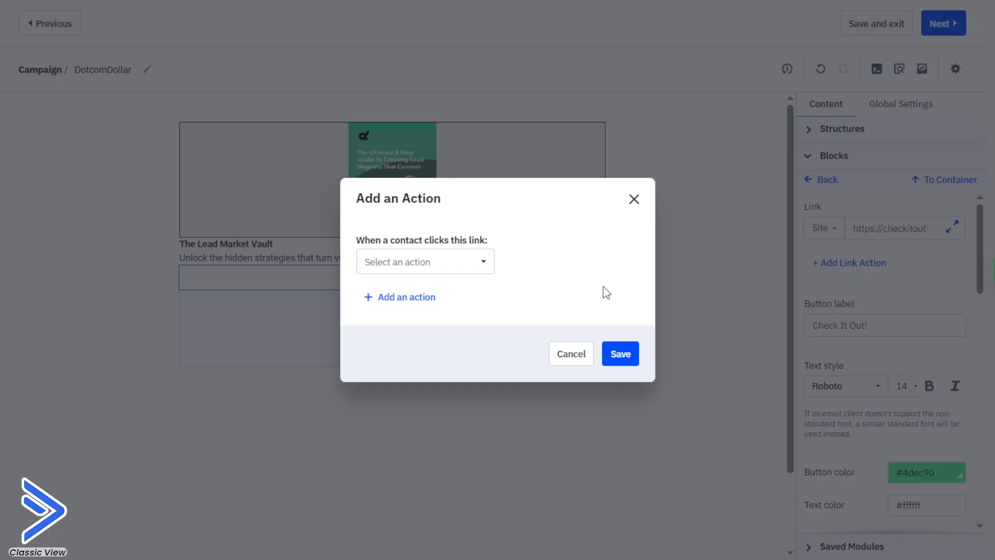
{"action": "left_click", "coordinate": [485, 267]}
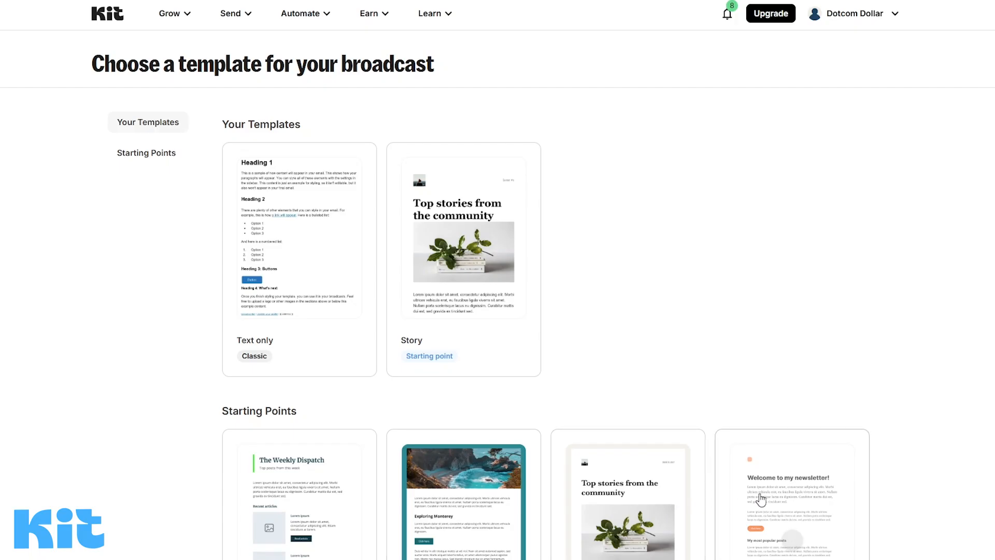
- Switch to Kit and choose the Intro starting point as the template for a new broadcast
{"action": "left_click", "coordinate": [760, 499]}
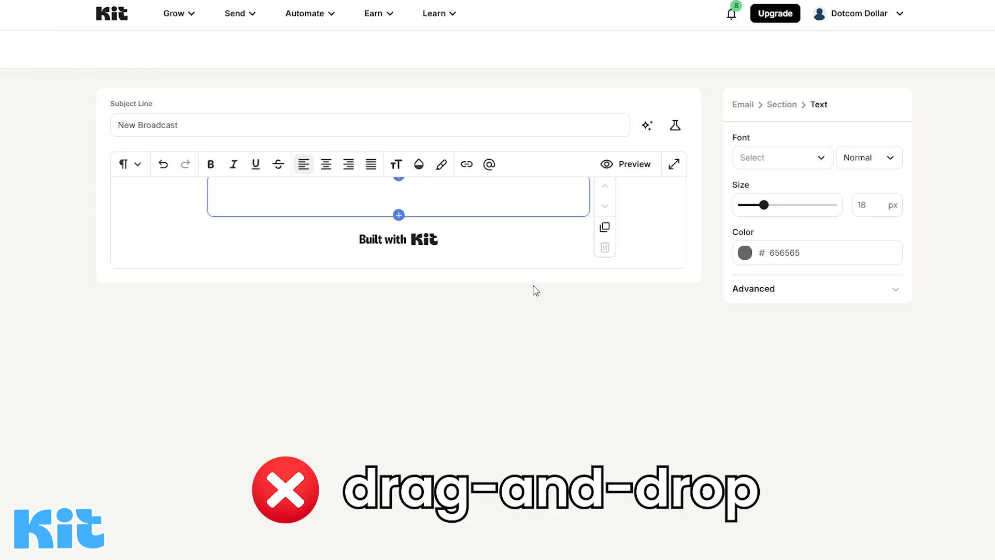
- Look through the insertable blocks offered by the slash command in the empty broadcast body
{"action": "left_click", "coordinate": [211, 253]}
{"action": "type", "text": "/"}
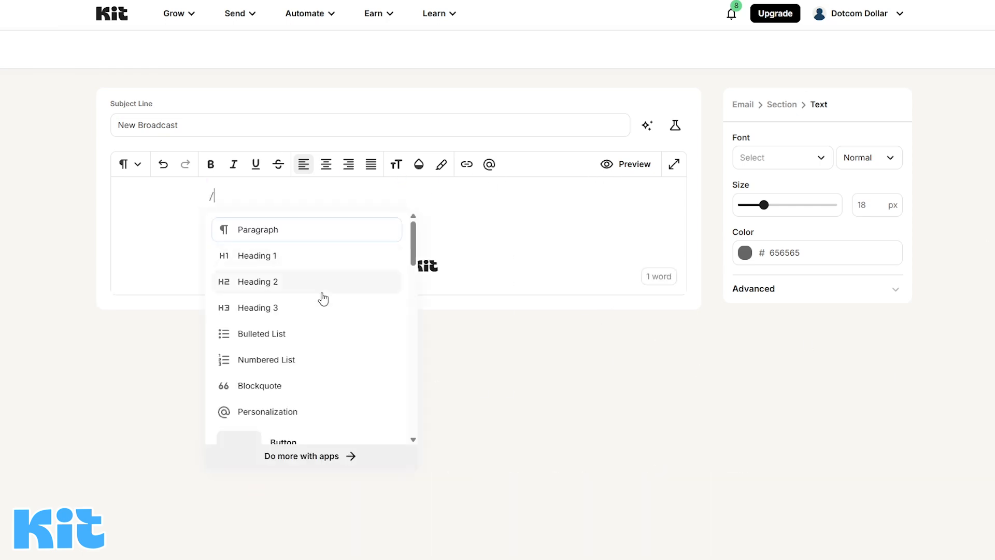
{"action": "scroll", "coordinate": [322, 311], "scroll_direction": "down", "scroll_amount": 5}
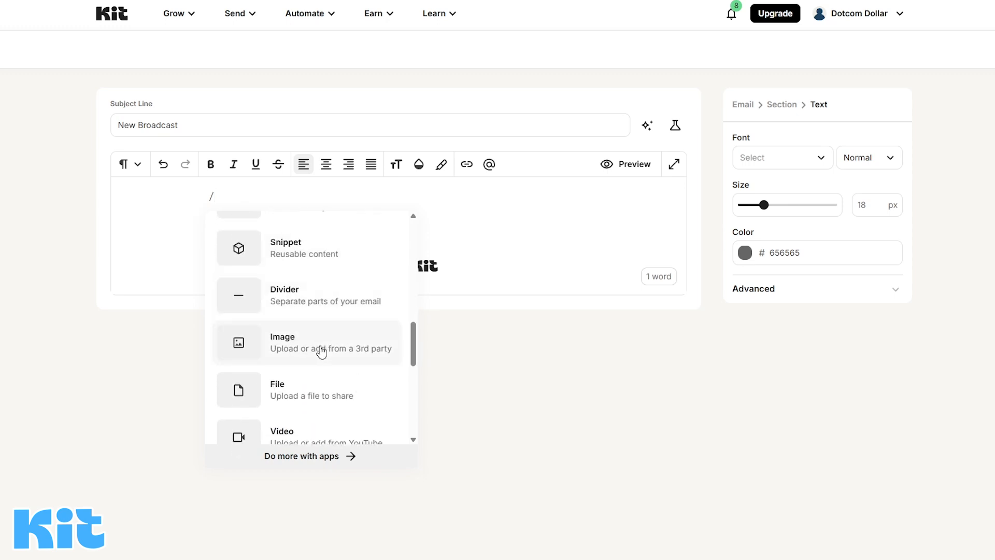
{"action": "key", "text": "BackSpace"}
- Insert the lead magnet guide's cover image into the broadcast body and remove it again
{"action": "left_click", "coordinate": [199, 210]}
{"action": "scroll", "coordinate": [291, 363], "scroll_direction": "down", "scroll_amount": 6}
{"action": "scroll", "coordinate": [300, 382], "scroll_direction": "down", "scroll_amount": 3}
{"action": "left_click", "coordinate": [306, 381]}
{"action": "left_click", "coordinate": [391, 429]}
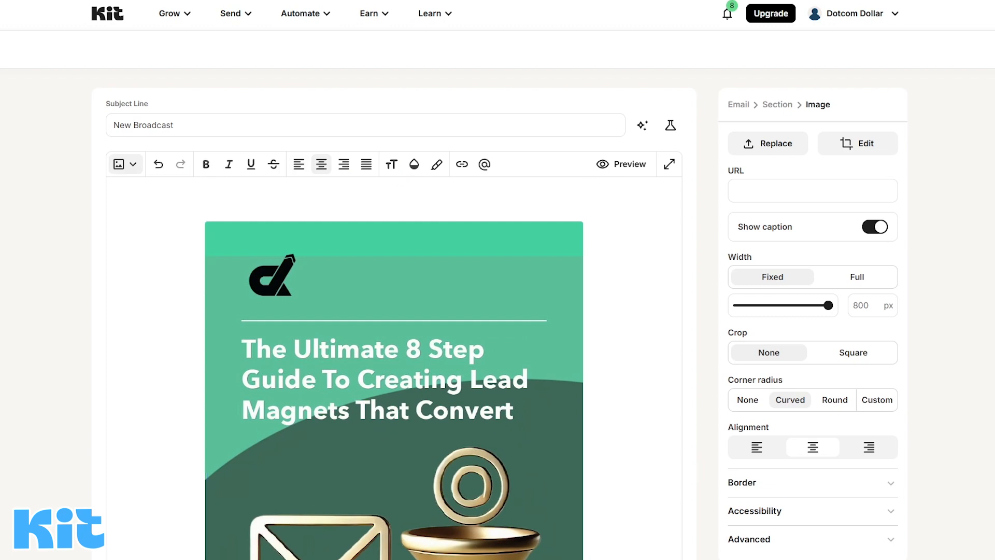
{"action": "key", "text": "BackSpace"}
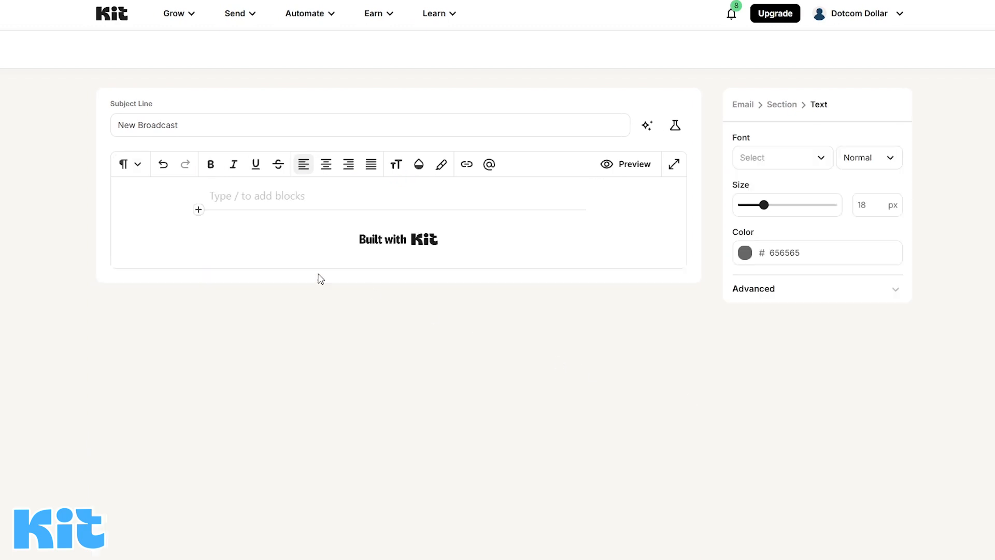
- Examine the content blocks that can be added to the broadcast, including Countdown Timer and Spotify
{"action": "left_click", "coordinate": [199, 210]}
{"action": "scroll", "coordinate": [391, 341], "scroll_direction": "down", "scroll_amount": 1}
{"action": "scroll", "coordinate": [391, 342], "scroll_direction": "down", "scroll_amount": 6}
{"action": "scroll", "coordinate": [393, 348], "scroll_direction": "down", "scroll_amount": 1}
{"action": "scroll", "coordinate": [349, 318], "scroll_direction": "up", "scroll_amount": 3}
{"action": "left_click", "coordinate": [333, 296]}
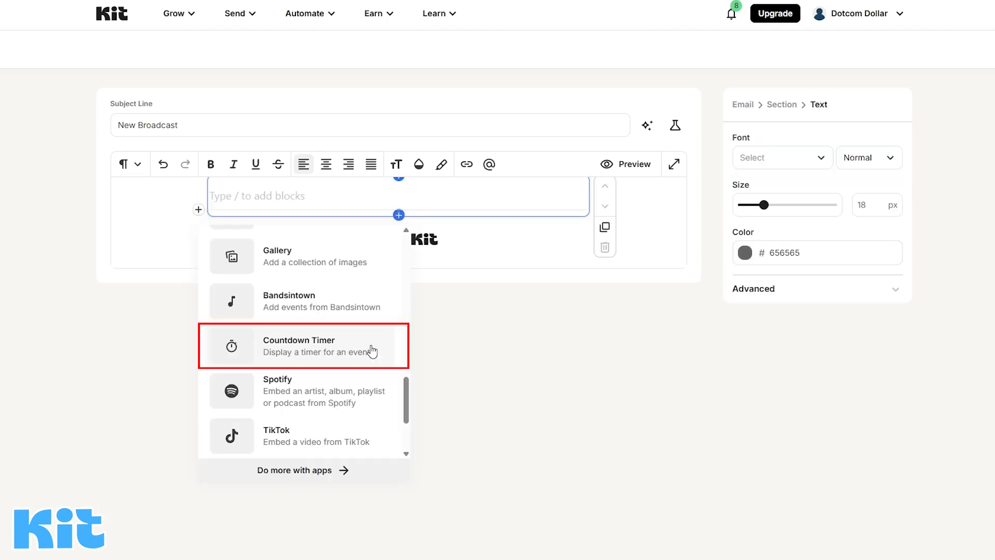
{"action": "left_click", "coordinate": [373, 349]}
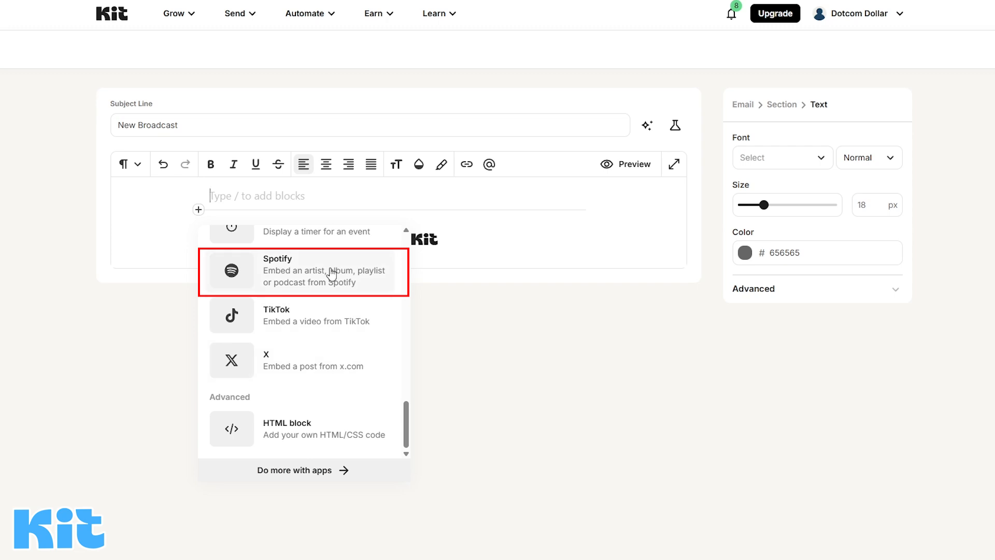
{"action": "left_click", "coordinate": [331, 273]}
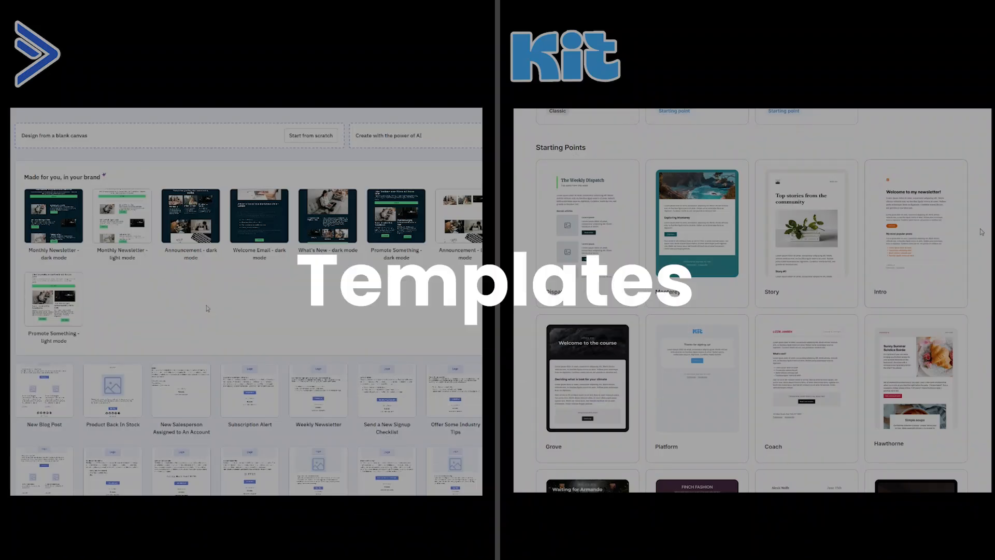
{"action": "scroll", "coordinate": [753, 300], "scroll_direction": "down", "scroll_amount": 3}
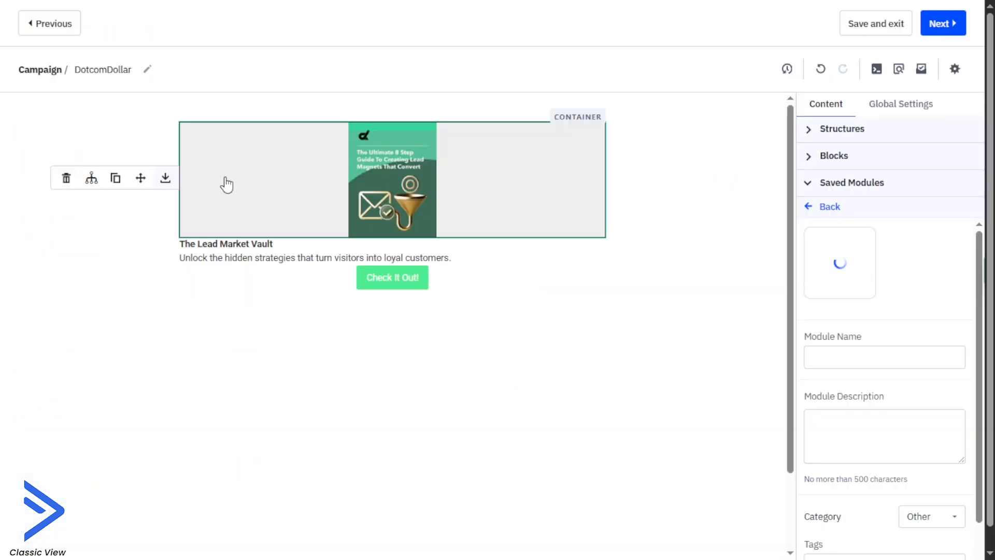
- Switch to ActiveCampaign and save the email's cover image container as a reusable module named Front Cover
{"action": "left_click", "coordinate": [900, 357]}
{"action": "type", "text": "Front Cover"}
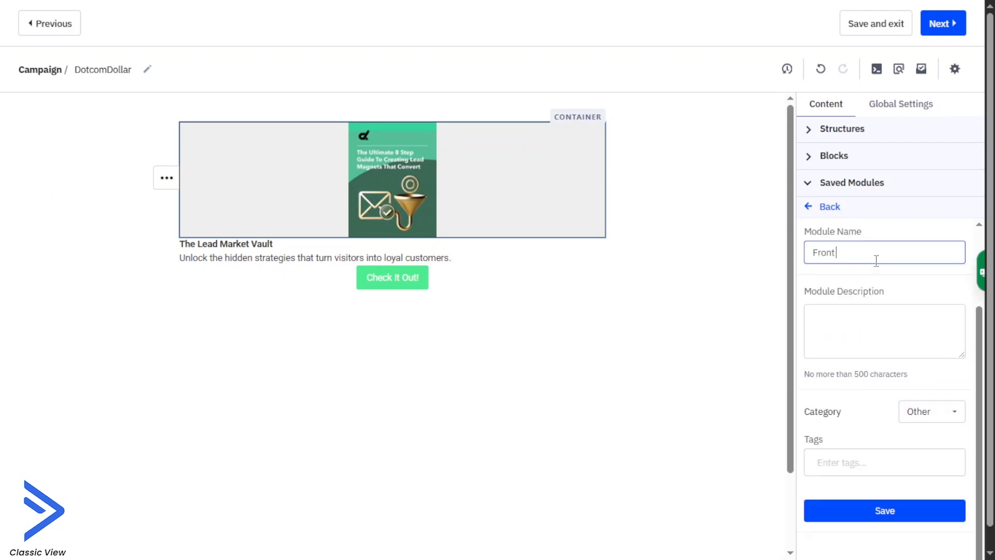
{"action": "left_click", "coordinate": [884, 510]}
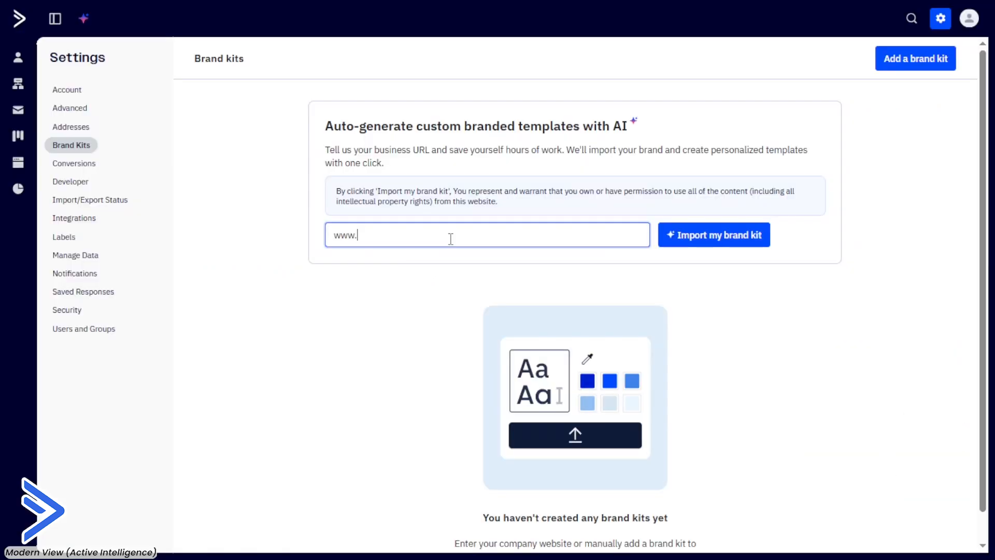
{"action": "left_click", "coordinate": [450, 238]}
{"action": "type", "text": "www.dotcomdollar.com"}
{"action": "left_click", "coordinate": [681, 234]}
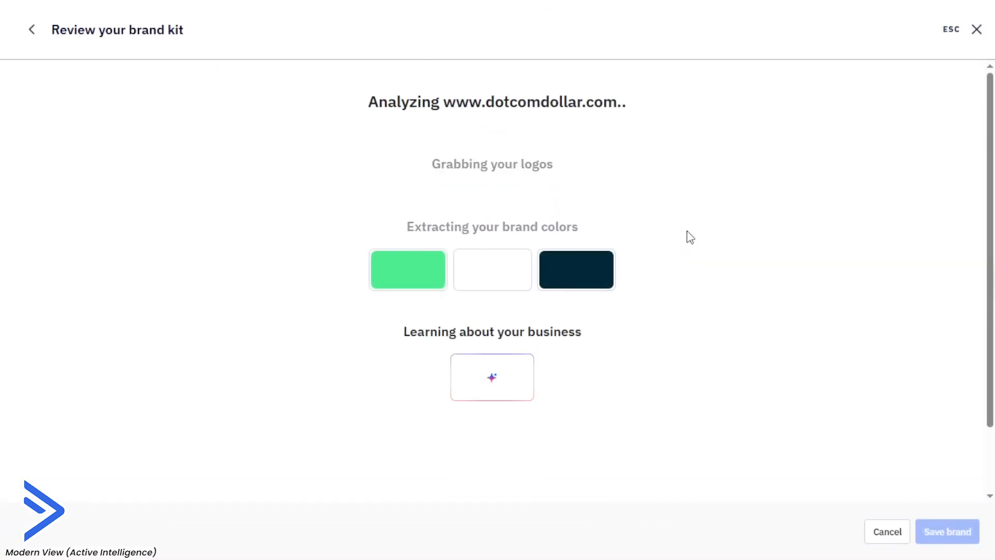
{"action": "scroll", "coordinate": [408, 342], "scroll_direction": "down", "scroll_amount": 2}
{"action": "scroll", "coordinate": [407, 342], "scroll_direction": "down", "scroll_amount": 4}
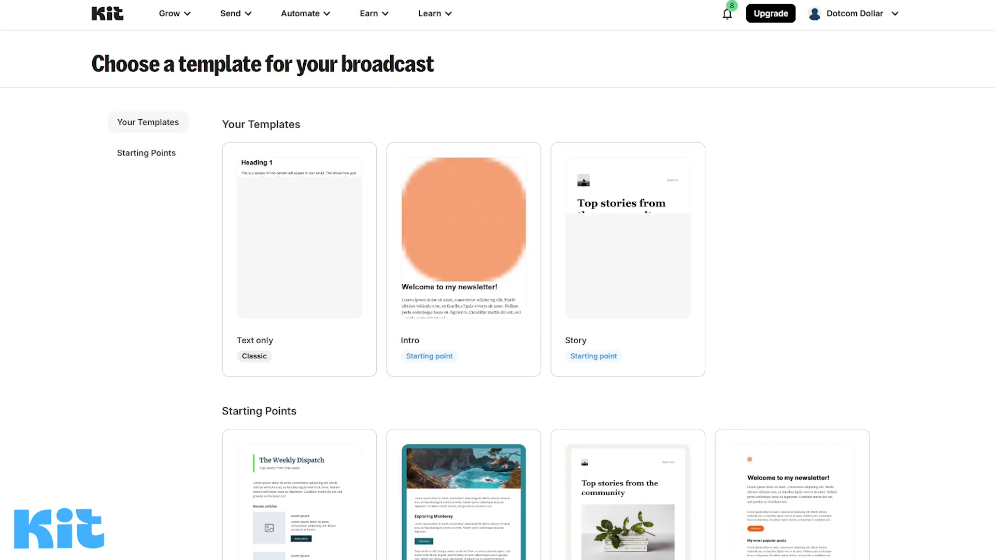
- Switch to Kit and look through the saved templates and starting points for a broadcast
{"action": "scroll", "coordinate": [498, 280], "scroll_direction": "down", "scroll_amount": 7}
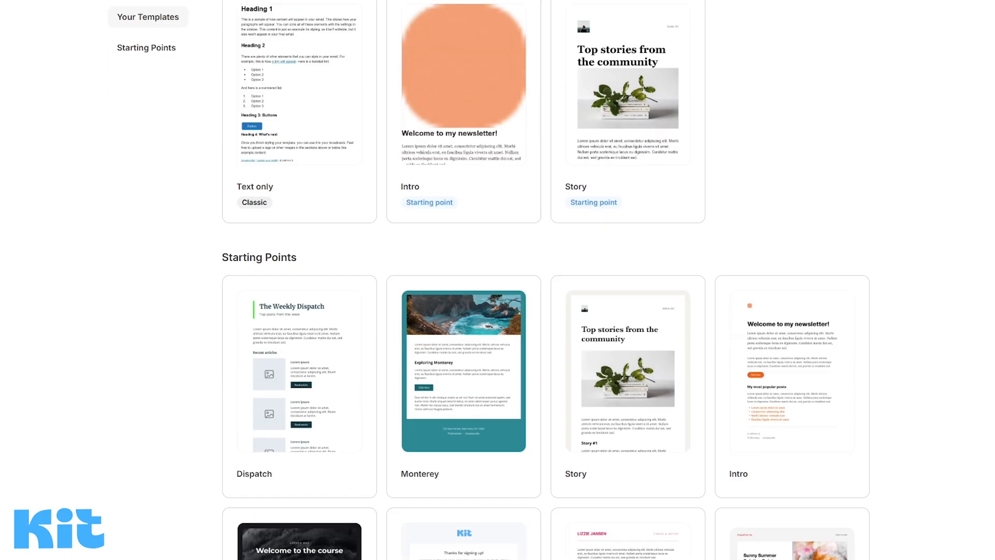
{"action": "scroll", "coordinate": [497, 279], "scroll_direction": "down", "scroll_amount": 4}
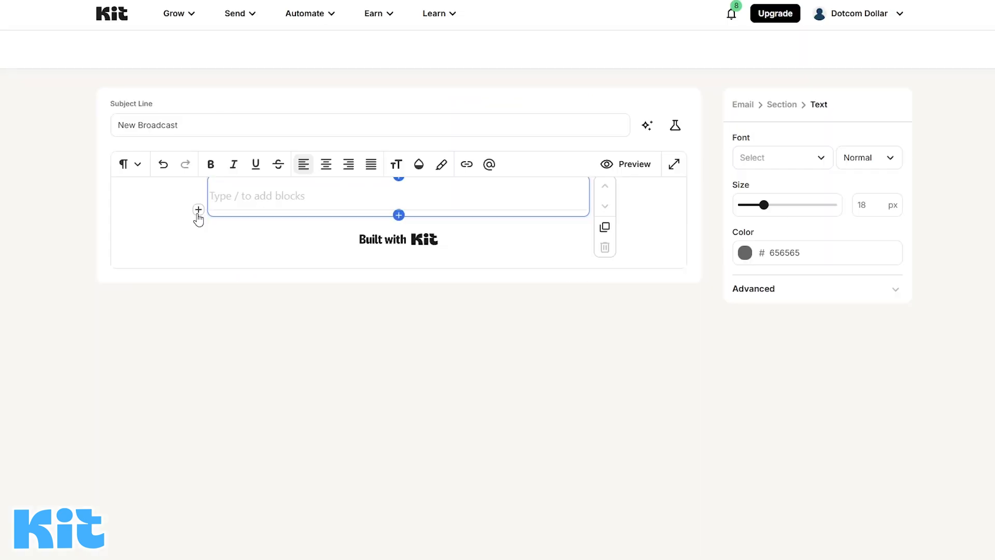
- Choose the HTML block as the content to add to the empty New Broadcast
{"action": "left_click", "coordinate": [198, 210]}
{"action": "scroll", "coordinate": [377, 406], "scroll_direction": "down", "scroll_amount": 5}
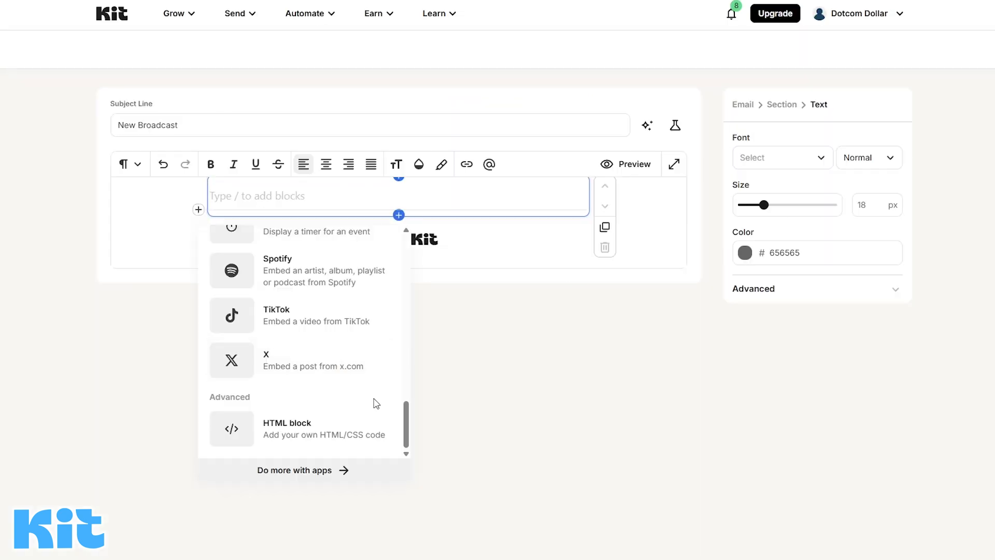
{"action": "left_click", "coordinate": [326, 444]}
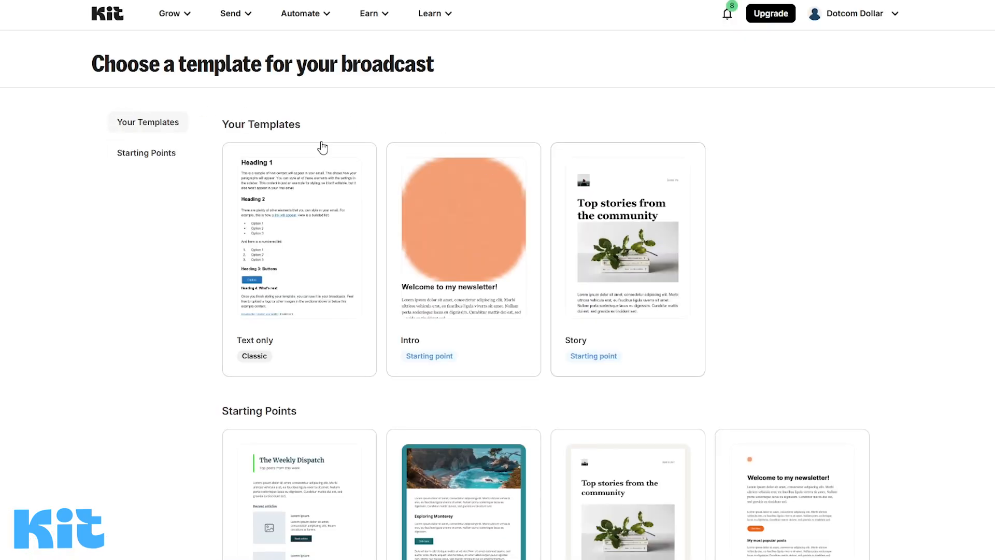
{"action": "left_click_drag", "start_coordinate": [296, 119], "coordinate": [228, 120]}
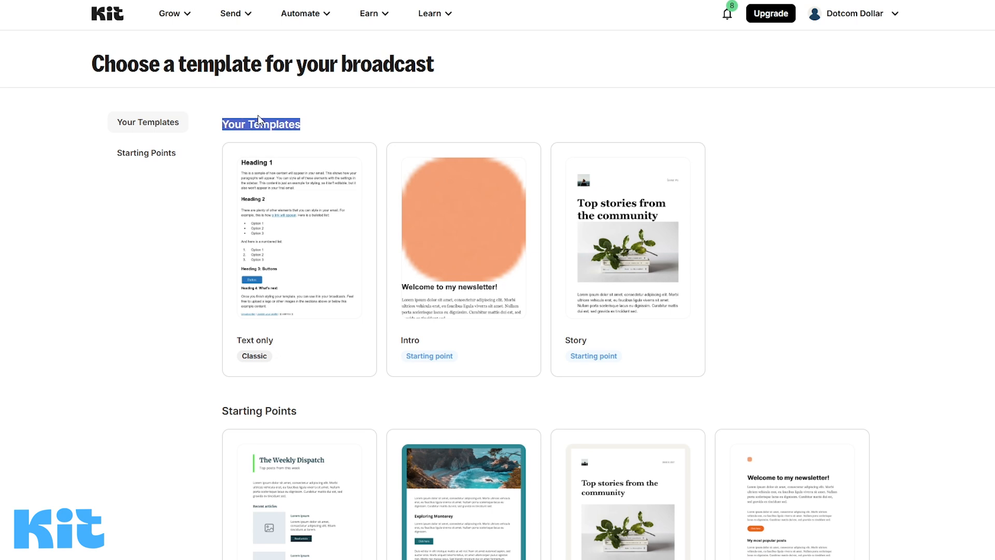
{"action": "left_click", "coordinate": [228, 119]}
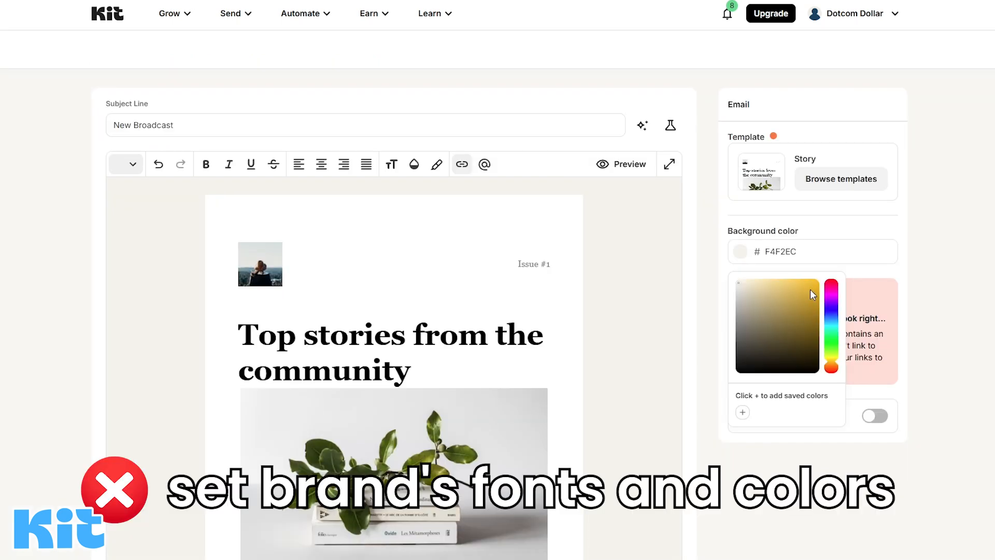
- Pick a different background color for the broadcast based on the Story template
{"action": "left_click_drag", "start_coordinate": [810, 289], "coordinate": [810, 282]}
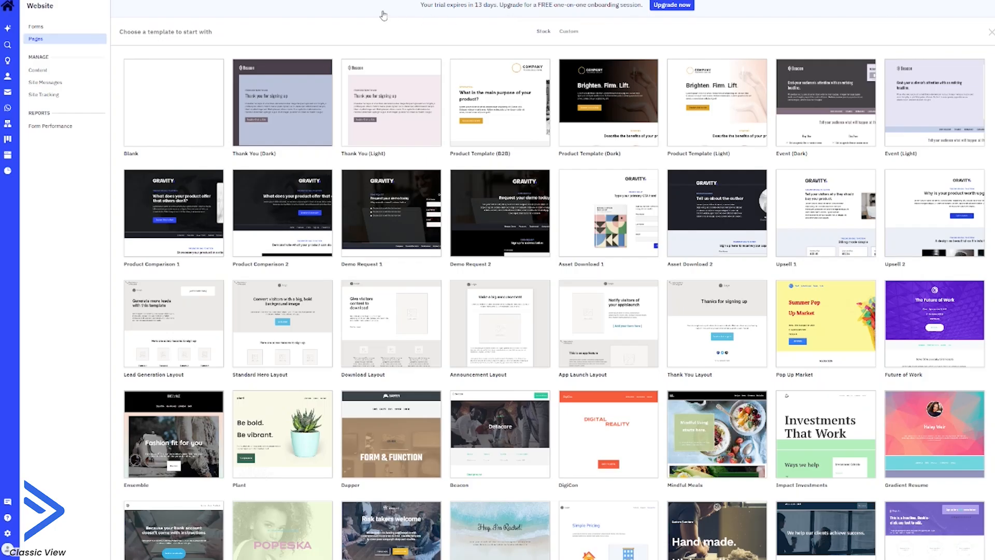
- Switch to ActiveCampaign, look through the page templates and open the On Click options of the Free Book page's button
{"action": "scroll", "coordinate": [528, 212], "scroll_direction": "down", "scroll_amount": 6}
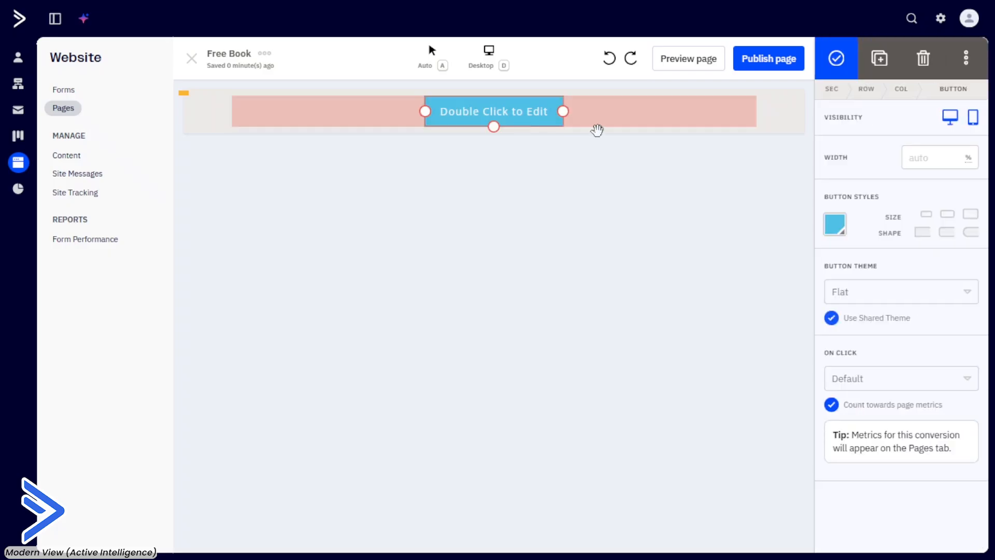
{"action": "left_click", "coordinate": [966, 378]}
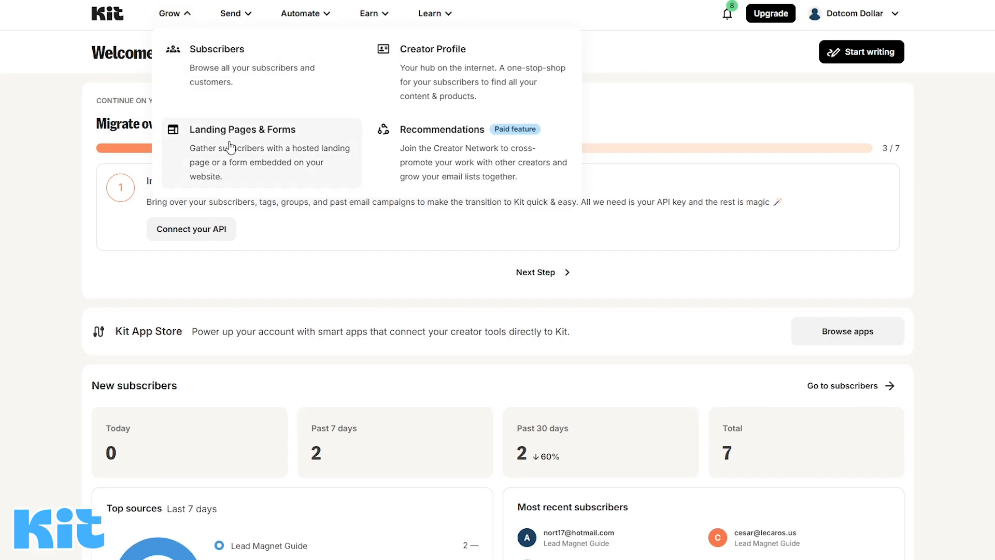
- Switch to Kit, start a new landing page and look through the available templates
{"action": "left_click", "coordinate": [230, 147]}
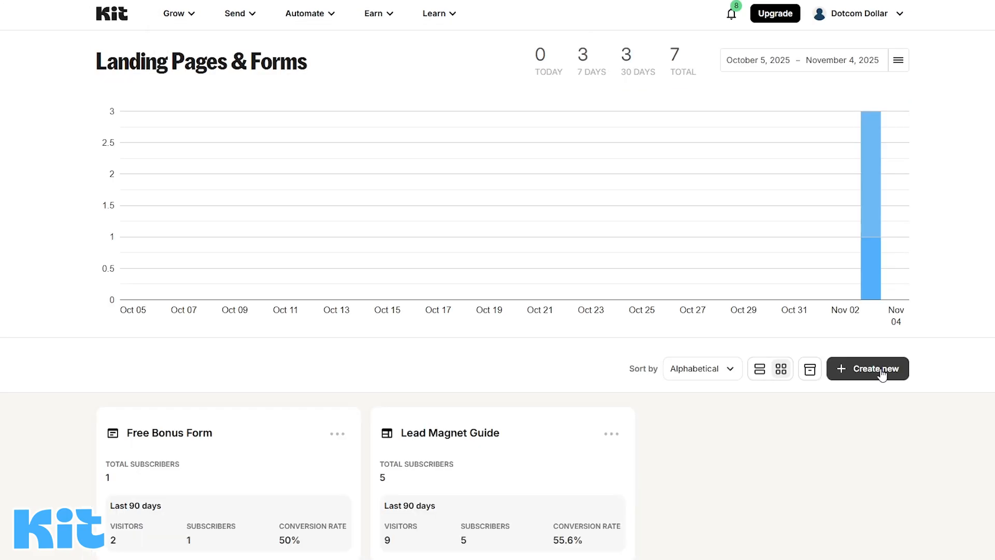
{"action": "left_click", "coordinate": [881, 373]}
{"action": "left_click", "coordinate": [551, 155]}
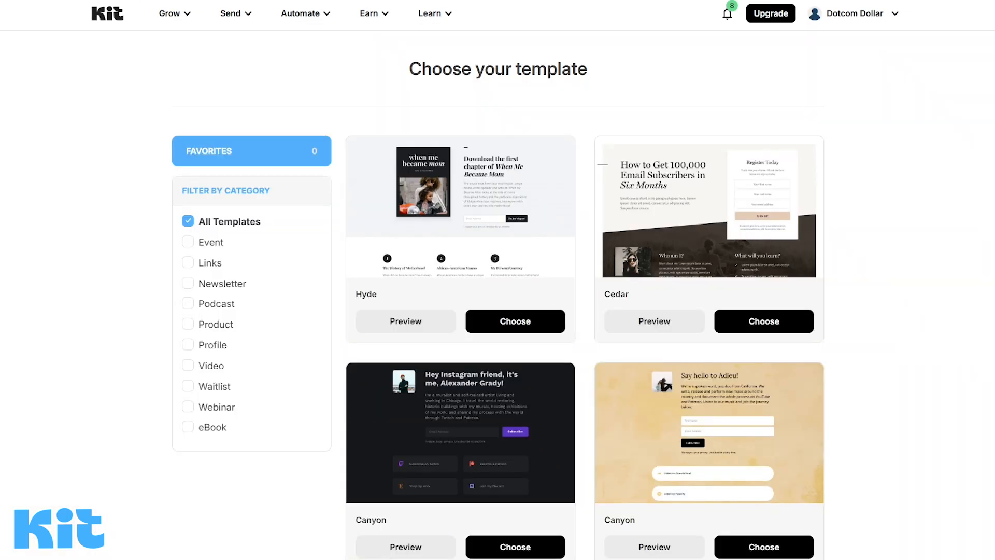
{"action": "scroll", "coordinate": [497, 280], "scroll_direction": "down", "scroll_amount": 10}
{"action": "scroll", "coordinate": [585, 280], "scroll_direction": "down", "scroll_amount": 10}
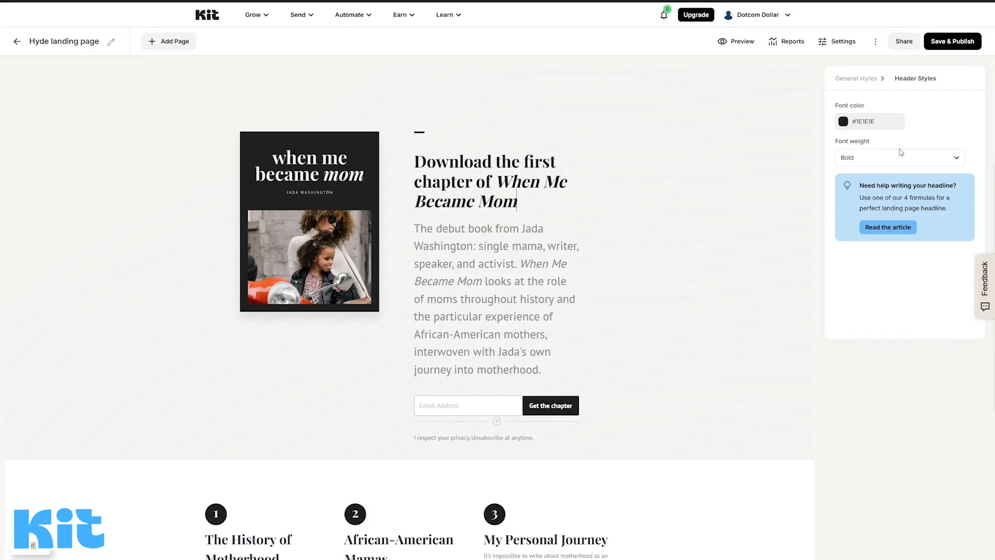
- Inspect the styling options for the subheader text and the book cover image on the Hyde landing page
{"action": "left_click", "coordinate": [471, 353]}
{"action": "double_click", "coordinate": [451, 335]}
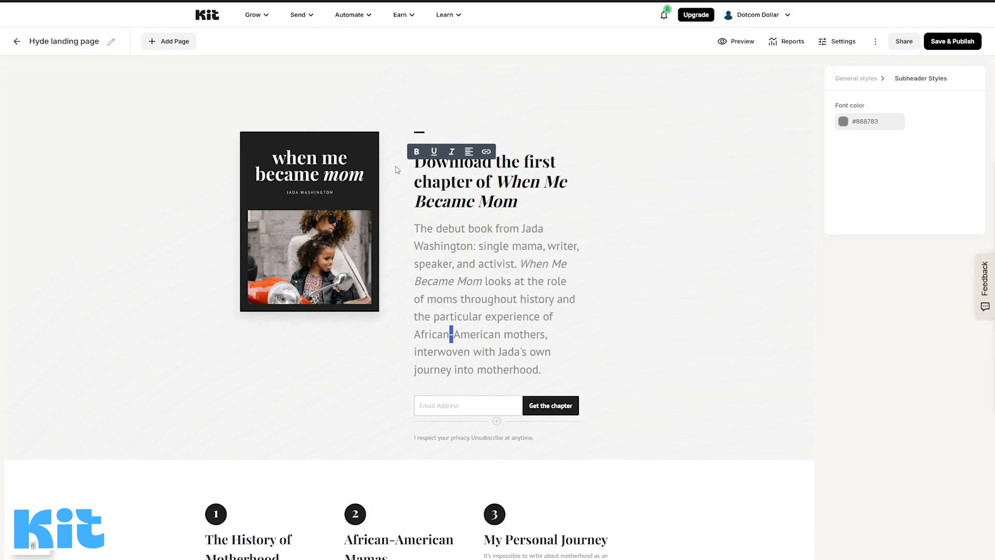
{"action": "left_click", "coordinate": [333, 169]}
{"action": "left_click", "coordinate": [965, 109]}
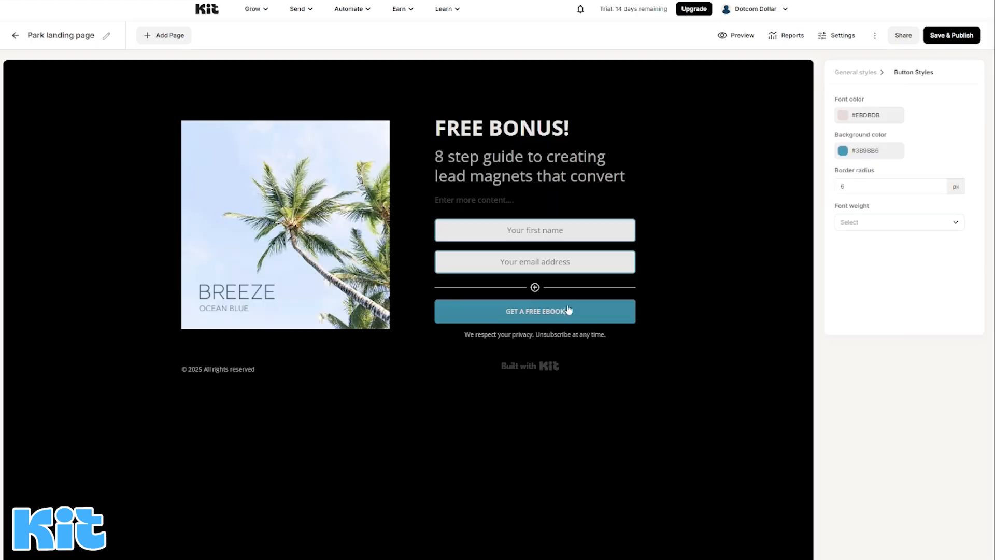
- Rewrite the Park landing page's button label and enter a page URL under the dotcomdollar.com custom domain
{"action": "left_click_drag", "start_coordinate": [568, 310], "coordinate": [510, 322]}
{"action": "type", "text": "s"}
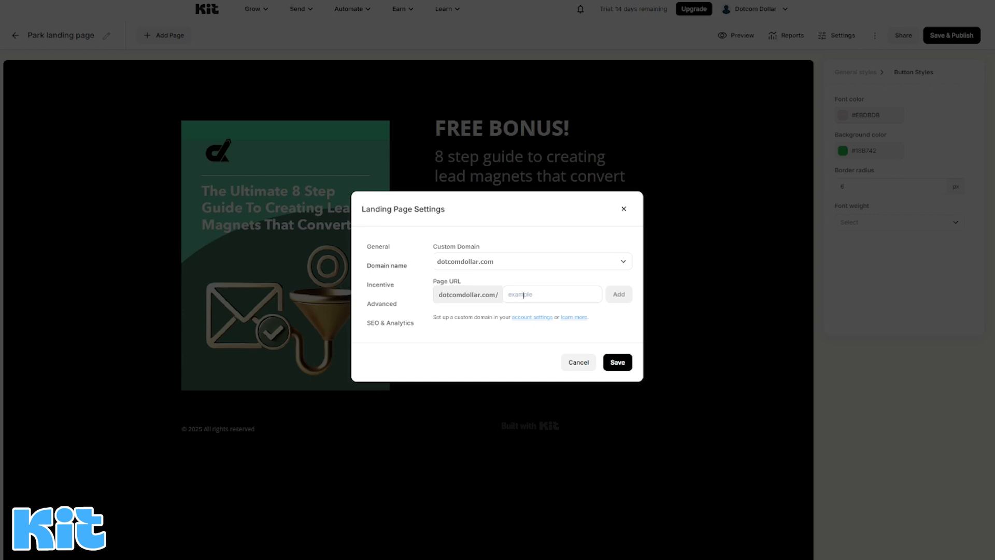
{"action": "left_click", "coordinate": [523, 295]}
{"action": "type", "text": "le"}
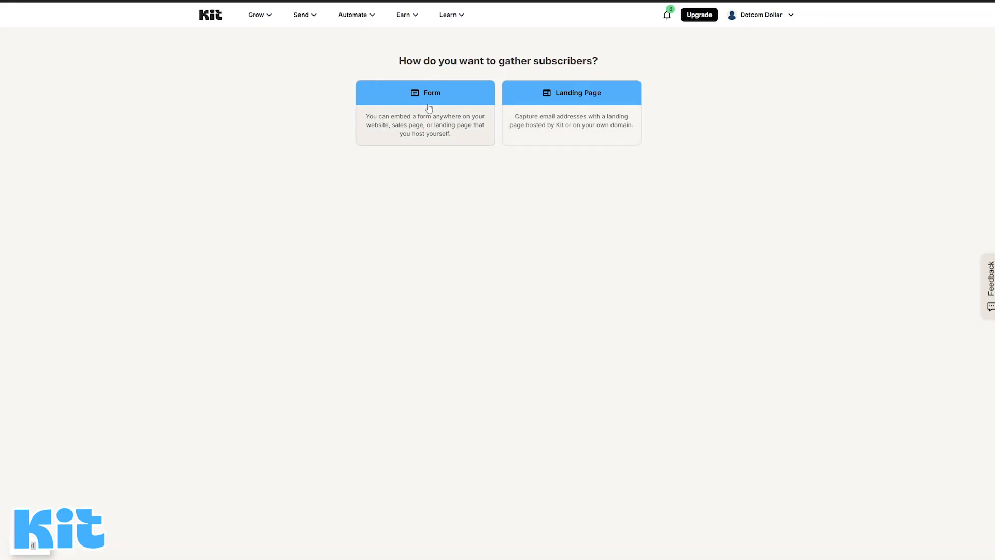
- Start a new form based on the Charlotte template
{"action": "left_click", "coordinate": [429, 104]}
{"action": "left_click", "coordinate": [349, 156]}
{"action": "left_click", "coordinate": [372, 214]}
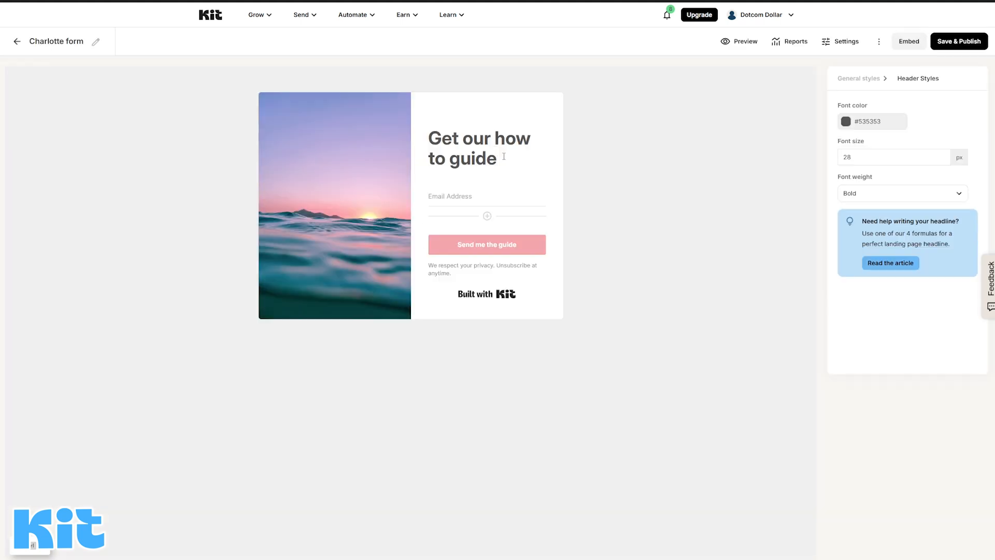
- Replace the Charlotte form's headline with new text starting with "Get Free" and select its submit button
{"action": "left_click_drag", "start_coordinate": [501, 157], "coordinate": [428, 139]}
{"action": "type", "text": "Get Free"}
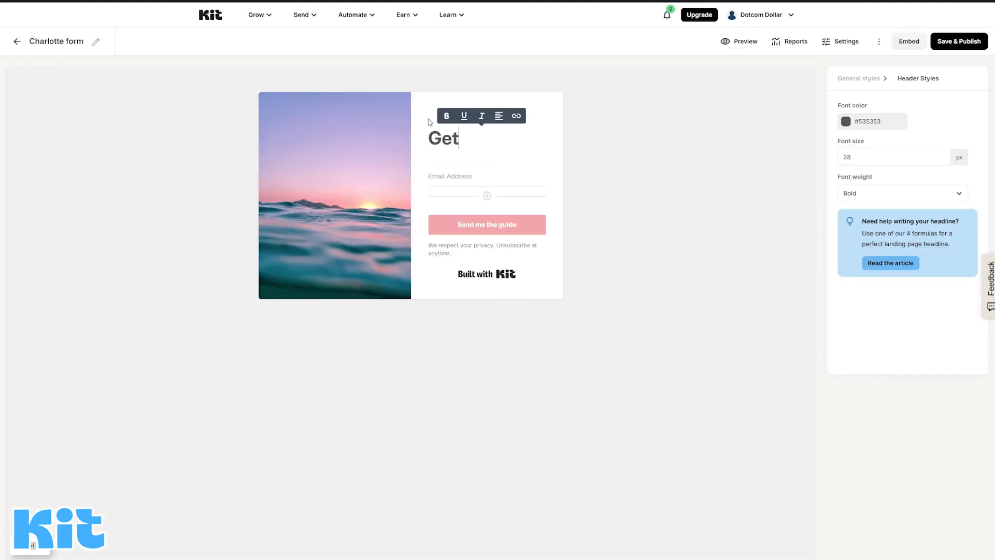
{"action": "type", "text": "ide"}
{"action": "left_click", "coordinate": [489, 245]}
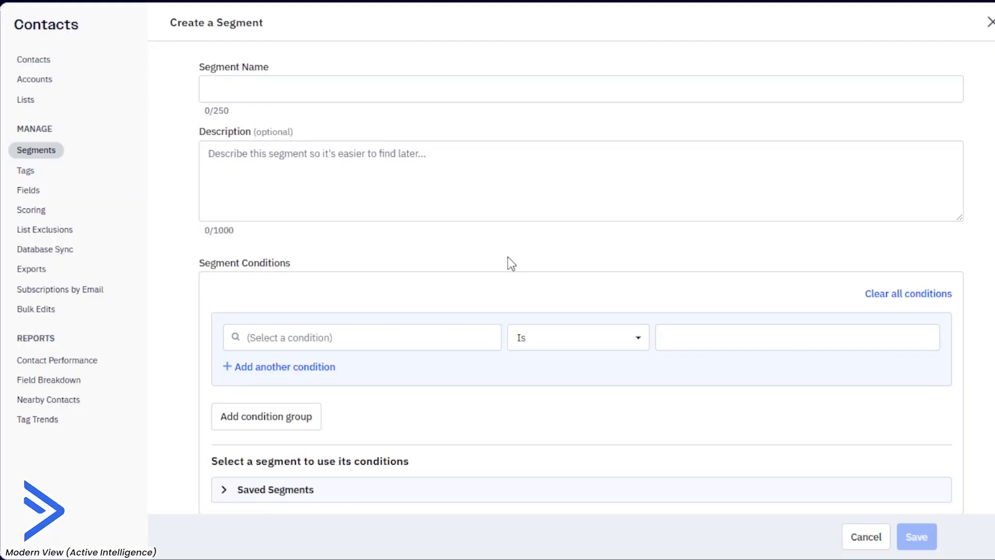
- Switch to ActiveCampaign, give the new segment a "Has visited" condition, and add a second condition group searching for "ca"
{"action": "left_click", "coordinate": [490, 346]}
{"action": "type", "text": "site"}
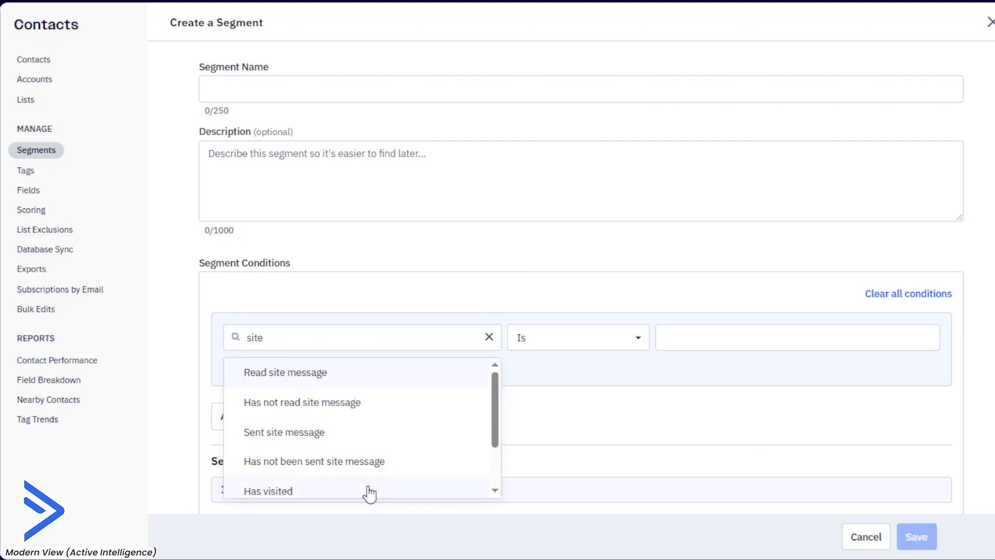
{"action": "left_click", "coordinate": [369, 492]}
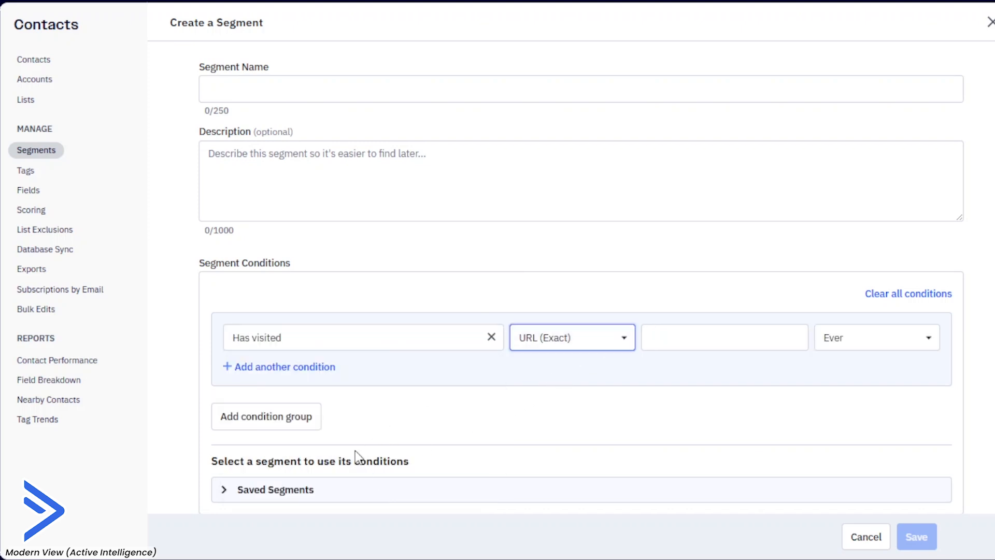
{"action": "left_click", "coordinate": [295, 421]}
{"action": "left_click", "coordinate": [478, 454]}
{"action": "type", "text": "ca"}
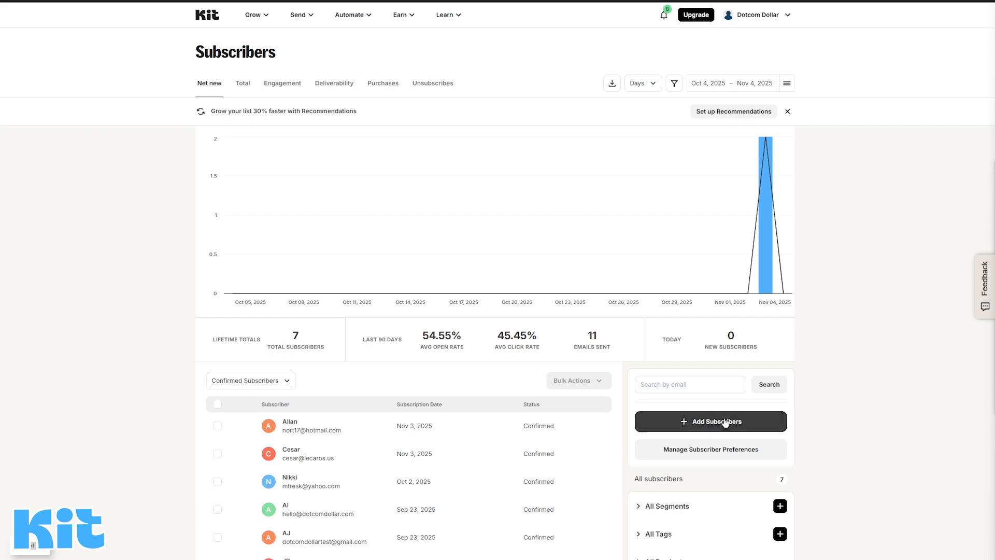
- Switch to Kit, choose to add subscribers from another provider, and create a tag named Instagram
{"action": "left_click", "coordinate": [723, 421]}
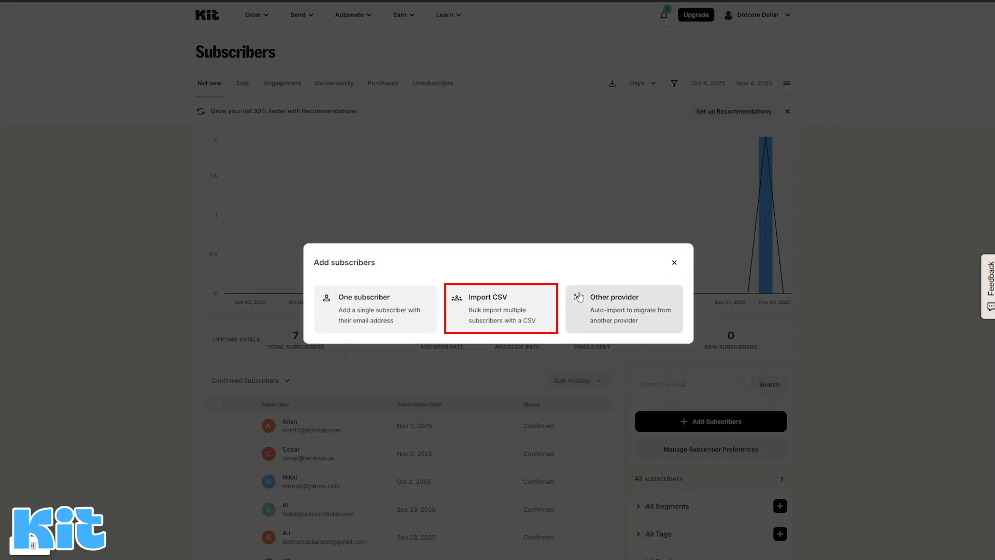
{"action": "left_click", "coordinate": [601, 306]}
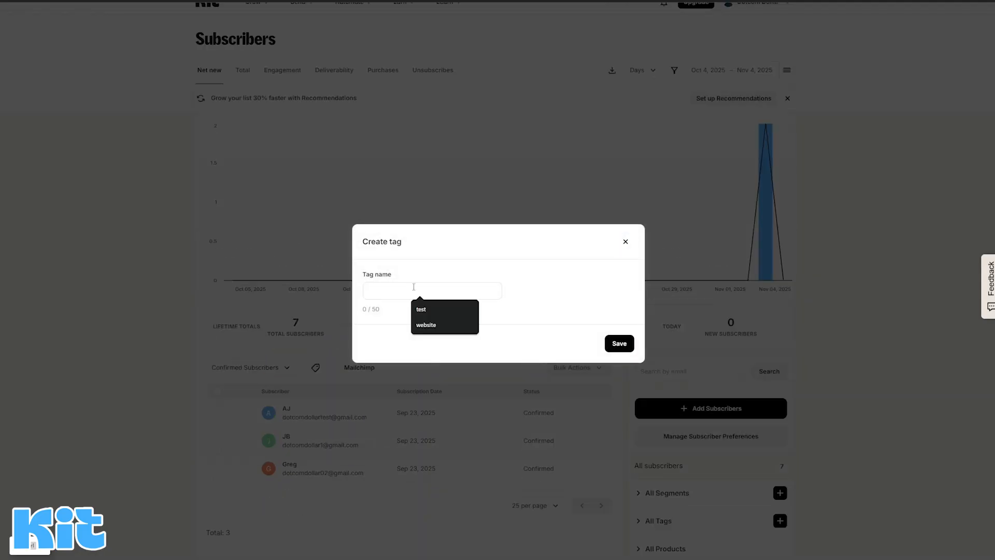
{"action": "type", "text": "Instagram"}
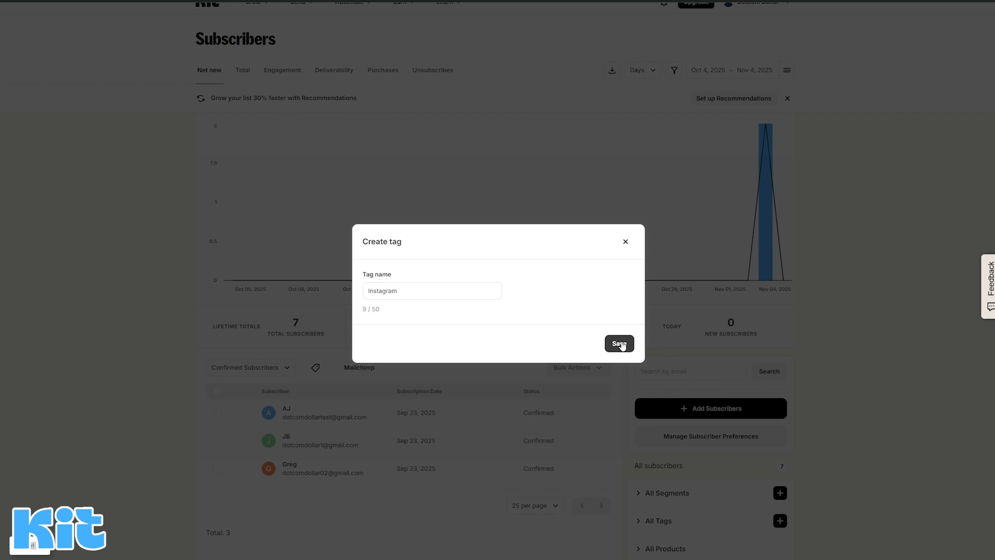
{"action": "left_click", "coordinate": [619, 344]}
- Create a new subscriber segment with a name starting with "new" and choose its filter options
{"action": "scroll", "coordinate": [660, 344], "scroll_direction": "down", "scroll_amount": 1}
{"action": "left_click", "coordinate": [780, 472]}
{"action": "left_click", "coordinate": [418, 211]}
{"action": "type", "text": "new"}
{"action": "left_click", "coordinate": [419, 268]}
{"action": "left_click", "coordinate": [498, 294]}
{"action": "left_click", "coordinate": [506, 338]}
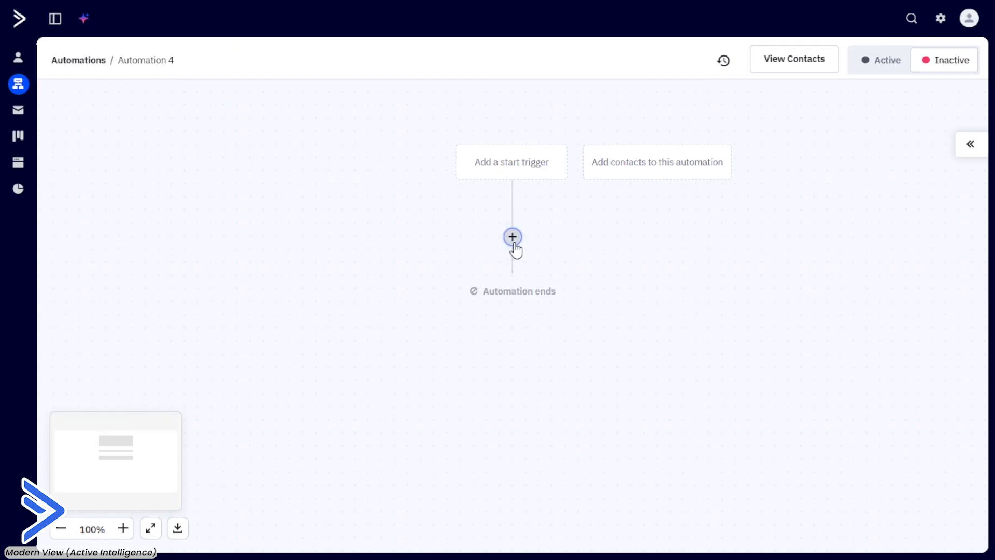
- Switch to ActiveCampaign and look through the workflow actions and available start triggers for Automation 4, including Abandons cart
{"action": "left_click", "coordinate": [512, 237]}
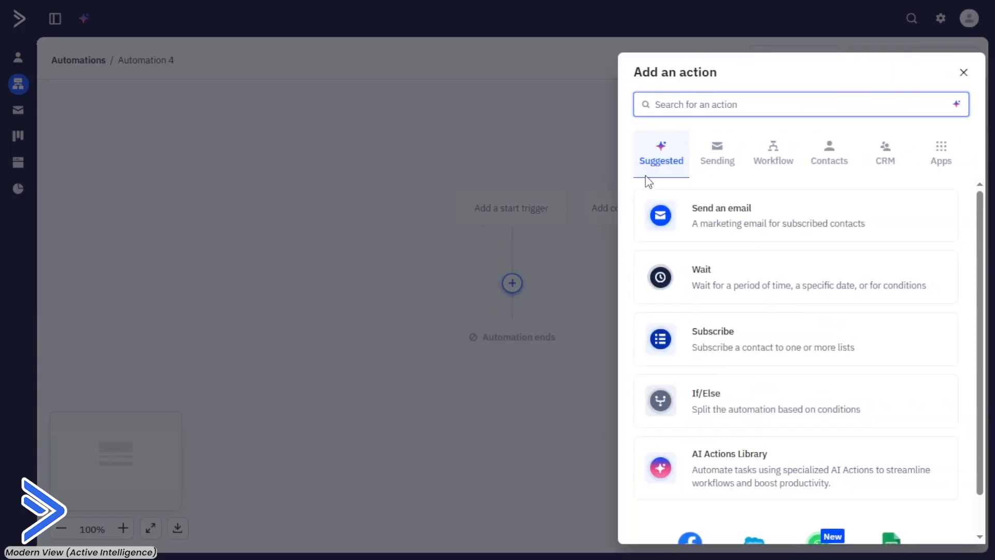
{"action": "left_click", "coordinate": [770, 170]}
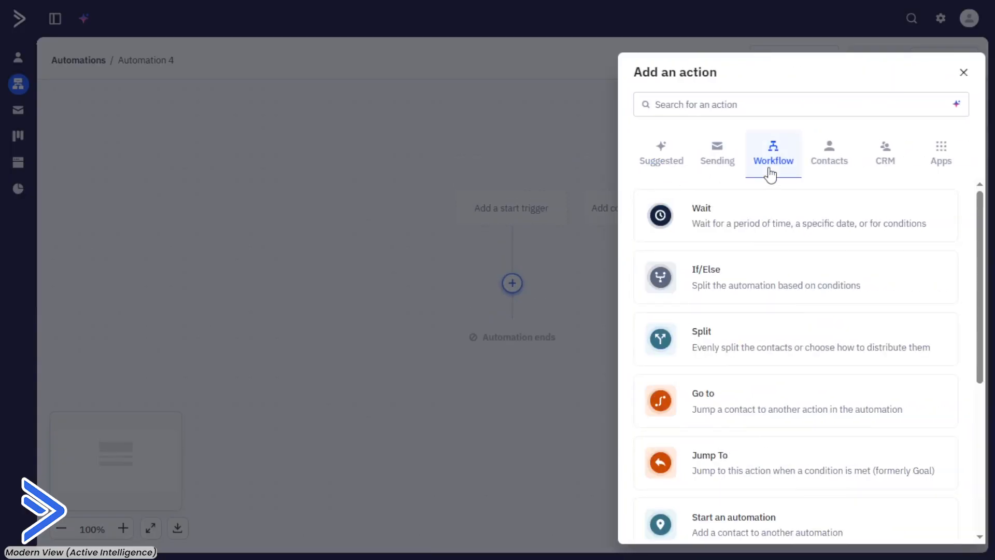
{"action": "left_click", "coordinate": [934, 219]}
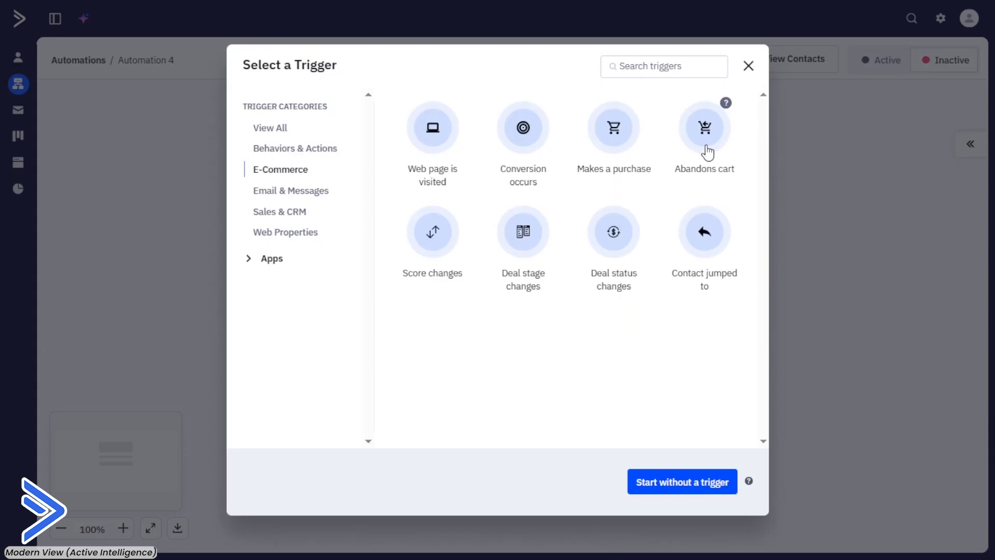
{"action": "left_click", "coordinate": [706, 135]}
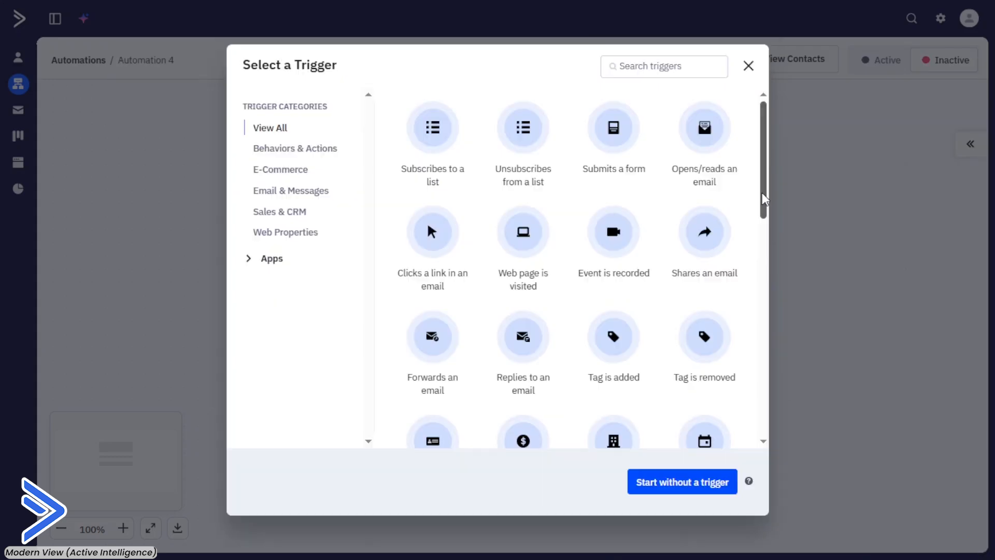
{"action": "left_click_drag", "start_coordinate": [761, 192], "coordinate": [782, 332]}
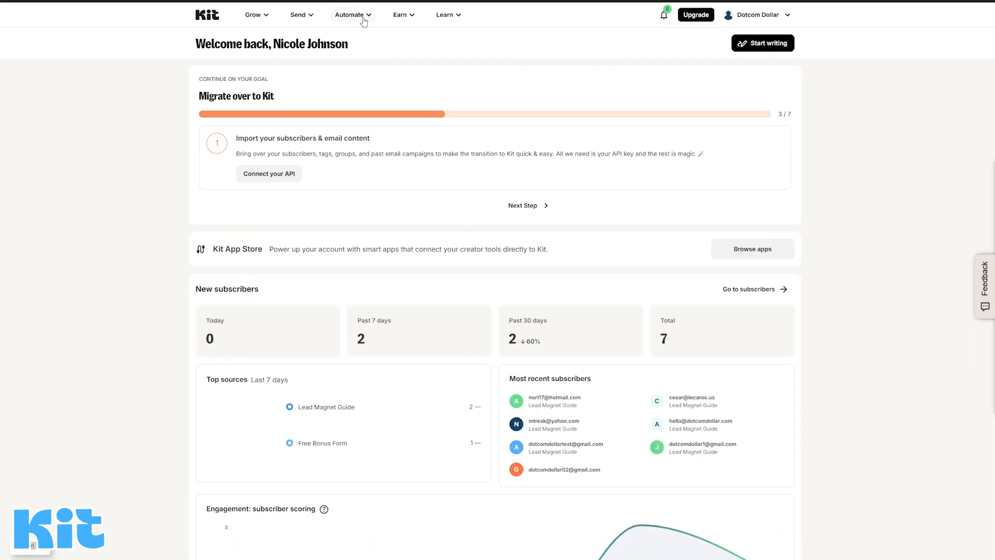
- Switch to Kit and start an empty visual automation from scratch
{"action": "left_click", "coordinate": [364, 22]}
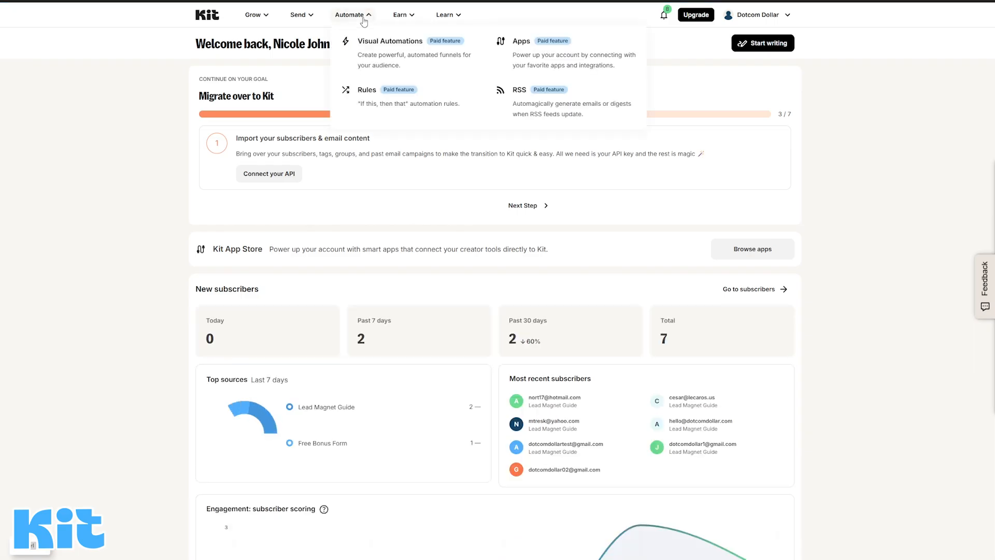
{"action": "left_click", "coordinate": [373, 106]}
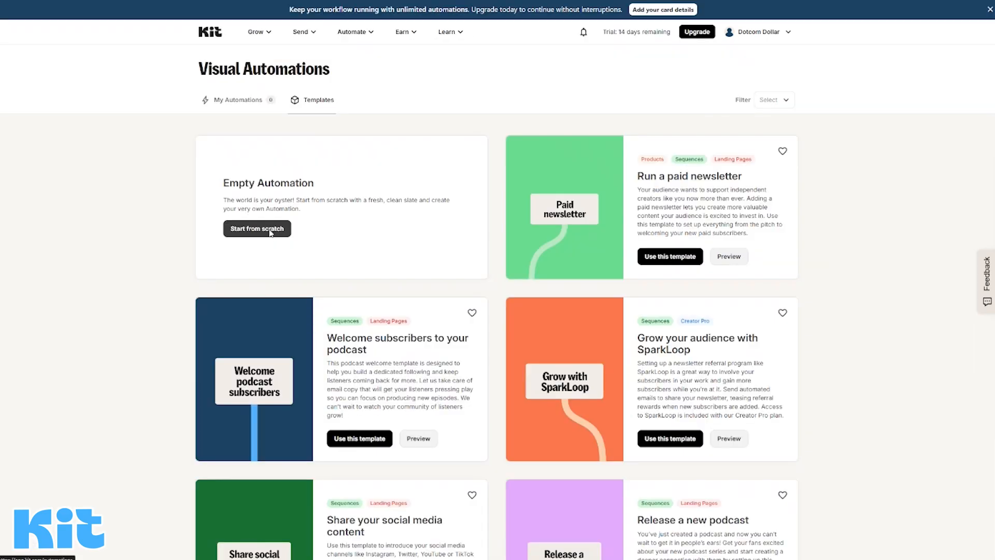
{"action": "left_click", "coordinate": [270, 231]}
{"action": "left_click", "coordinate": [548, 165]}
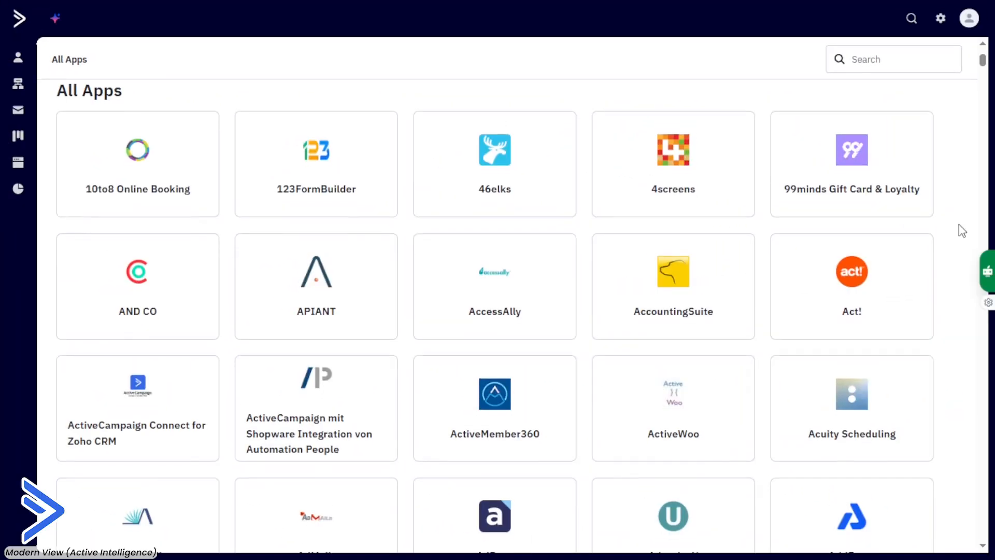
- Switch to ActiveCampaign, look through the list of all apps, and open the Zapier and Stripe integrations
{"action": "scroll", "coordinate": [962, 231], "scroll_direction": "down", "scroll_amount": 3}
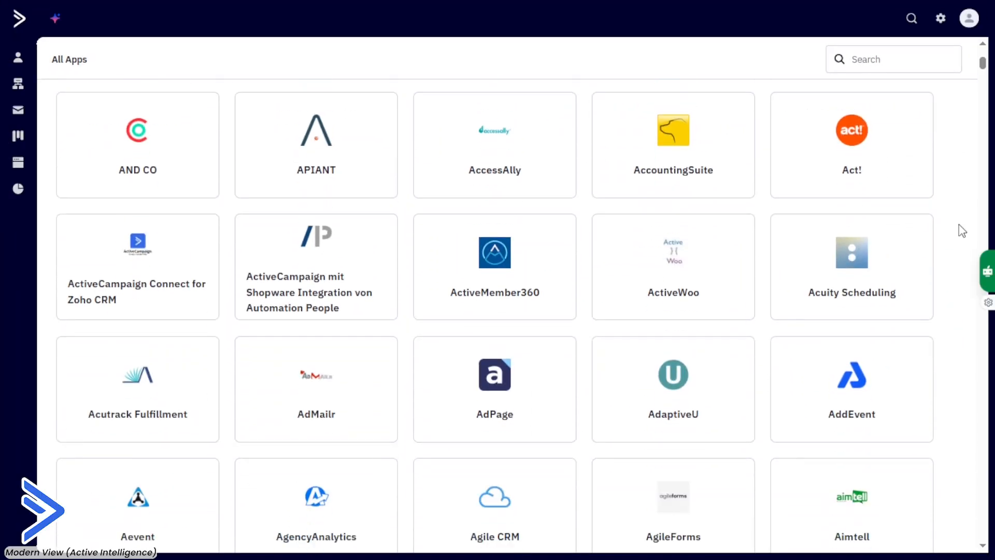
{"action": "scroll", "coordinate": [960, 230], "scroll_direction": "down", "scroll_amount": 5}
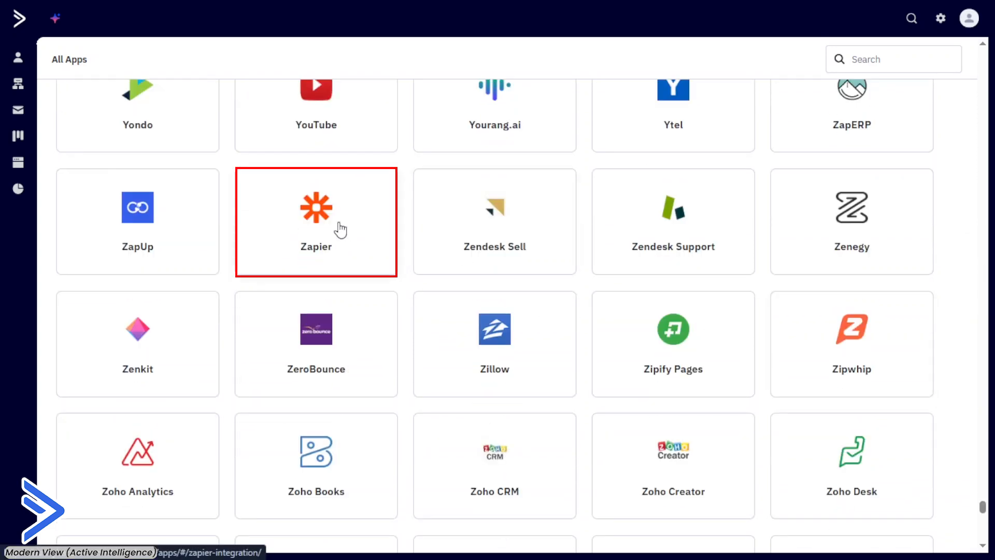
{"action": "left_click", "coordinate": [338, 228]}
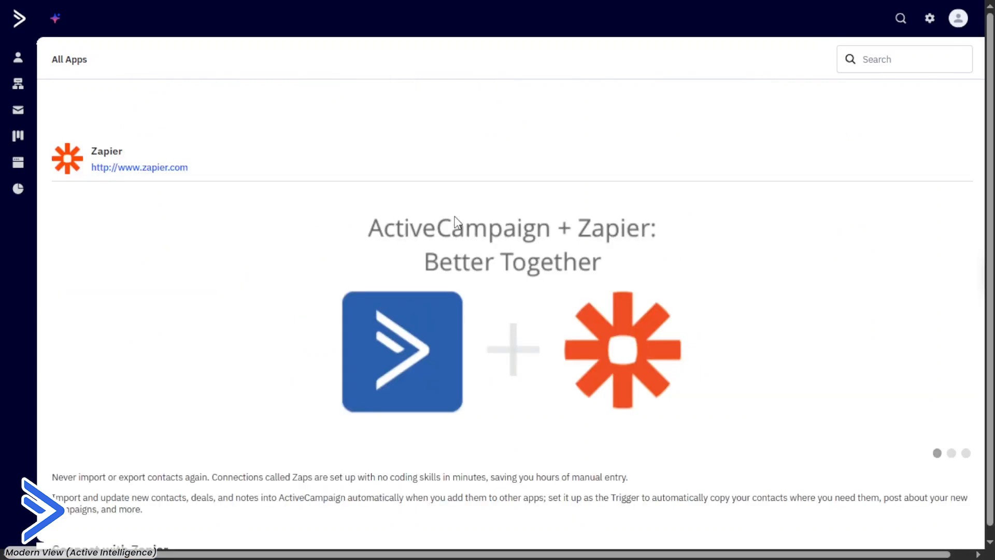
{"action": "scroll", "coordinate": [755, 344], "scroll_direction": "down", "scroll_amount": 3}
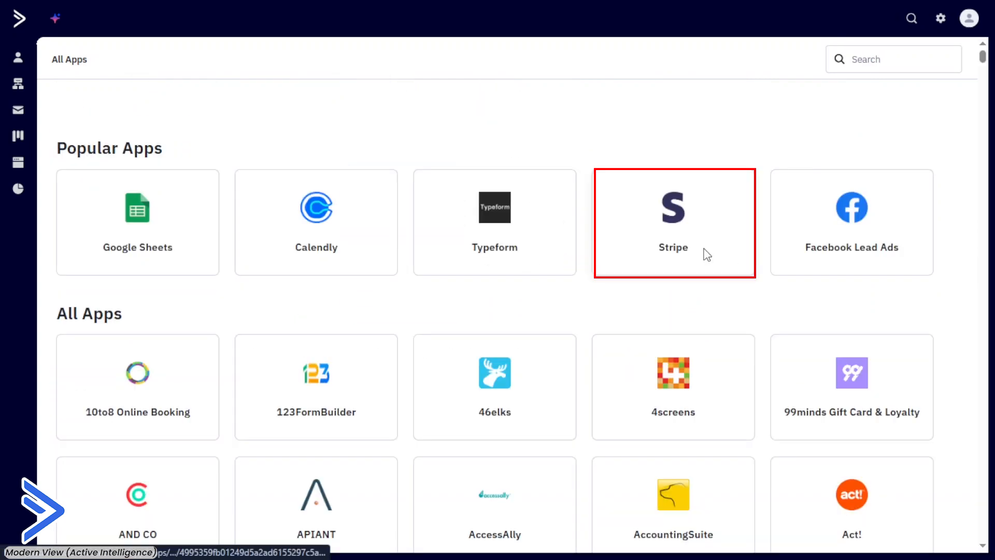
{"action": "left_click", "coordinate": [695, 257]}
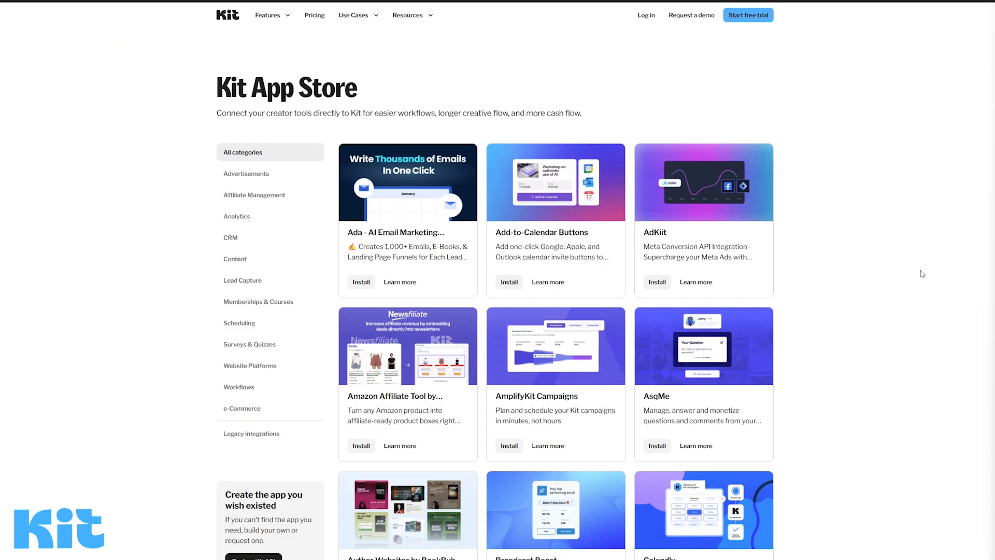
- Switch to the Kit App Store and look through all app categories and the legacy integrations
{"action": "scroll", "coordinate": [444, 371], "scroll_direction": "down", "scroll_amount": 6}
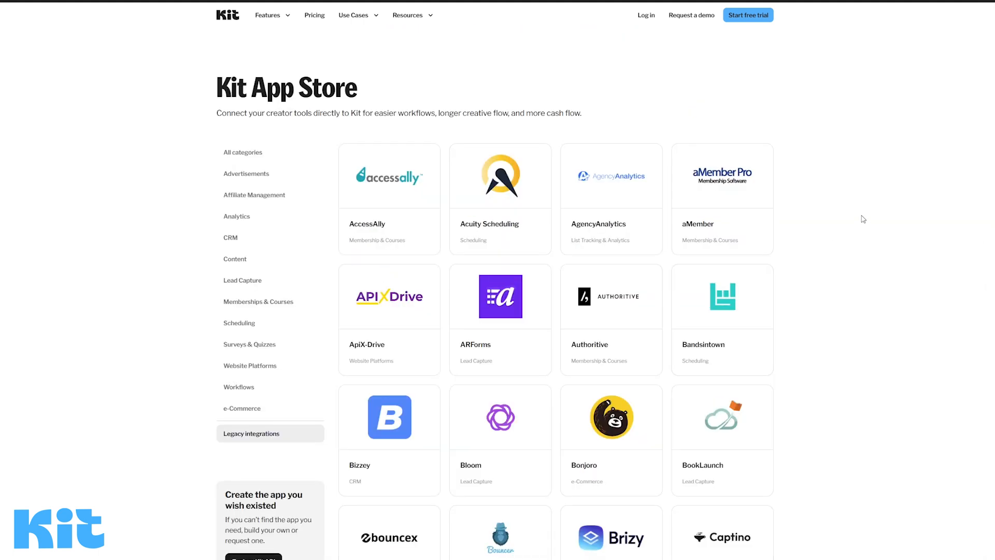
{"action": "scroll", "coordinate": [864, 215], "scroll_direction": "down", "scroll_amount": 12}
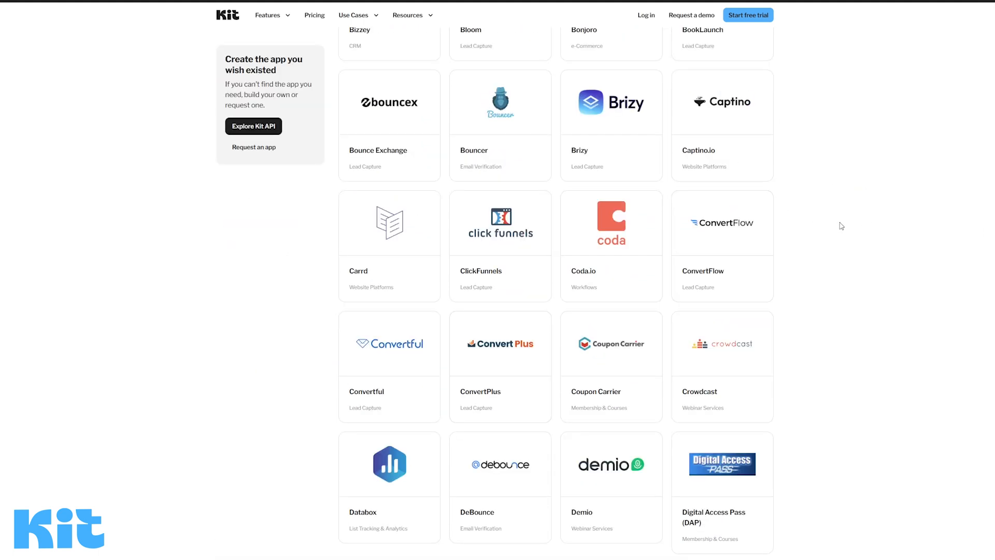
{"action": "scroll", "coordinate": [844, 238], "scroll_direction": "down", "scroll_amount": 15}
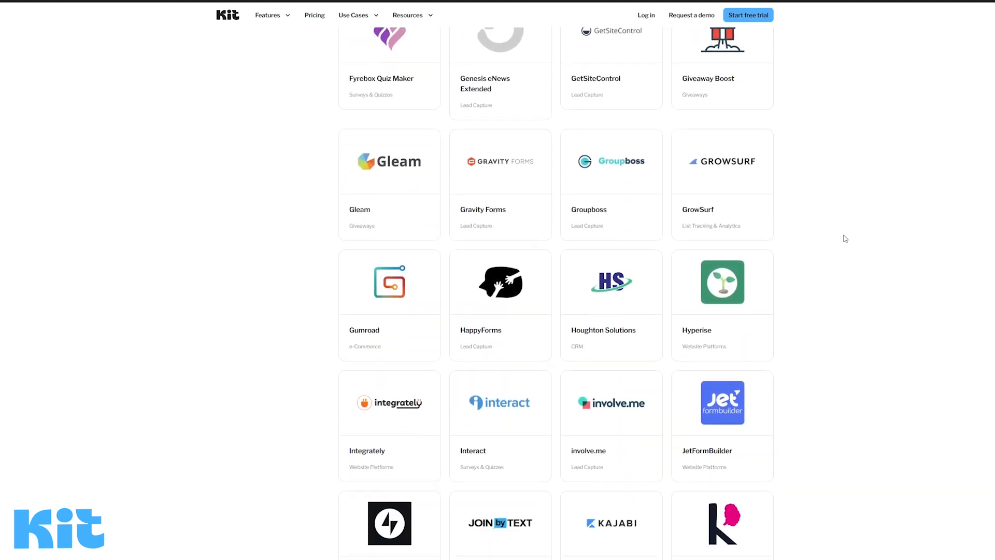
{"action": "scroll", "coordinate": [928, 241], "scroll_direction": "down", "scroll_amount": 12}
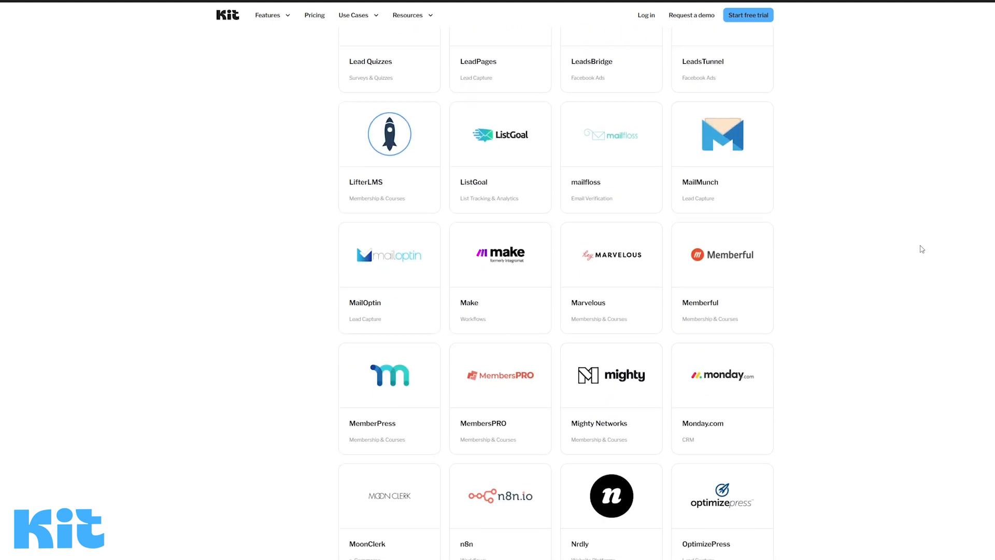
{"action": "scroll", "coordinate": [877, 271], "scroll_direction": "down", "scroll_amount": 15}
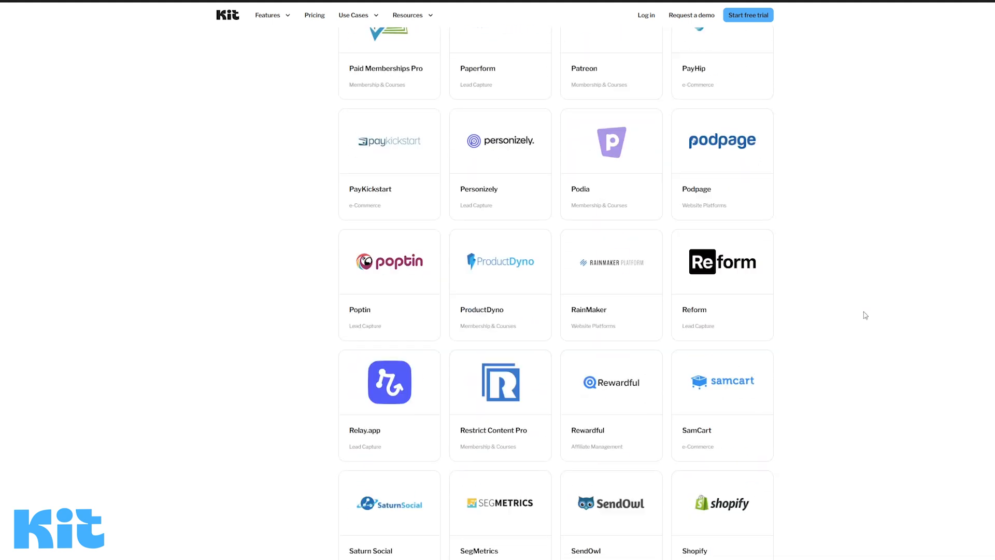
{"action": "scroll", "coordinate": [849, 308], "scroll_direction": "down", "scroll_amount": 15}
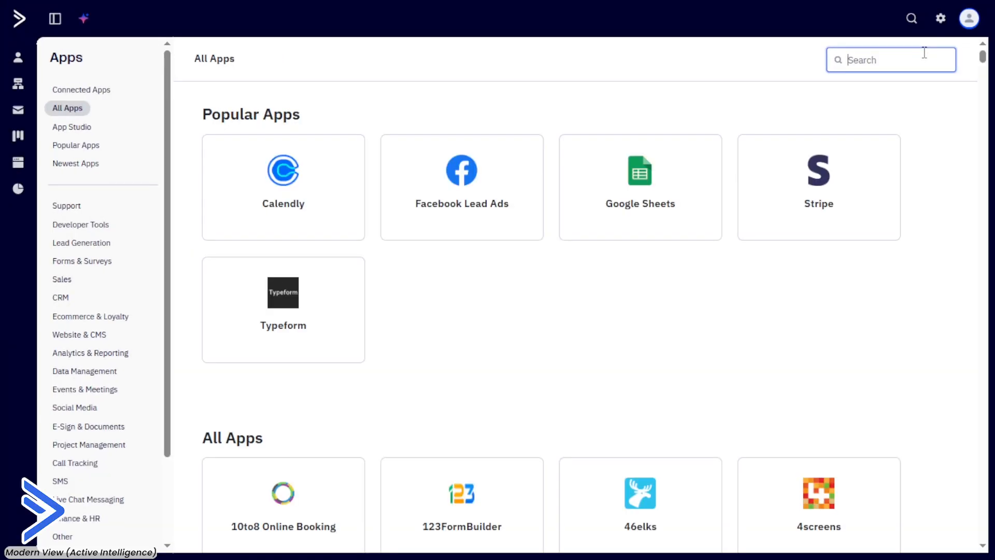
- Switch to ActiveCampaign, search the apps for "shopi", and clear the search
{"action": "type", "text": "shopi"}
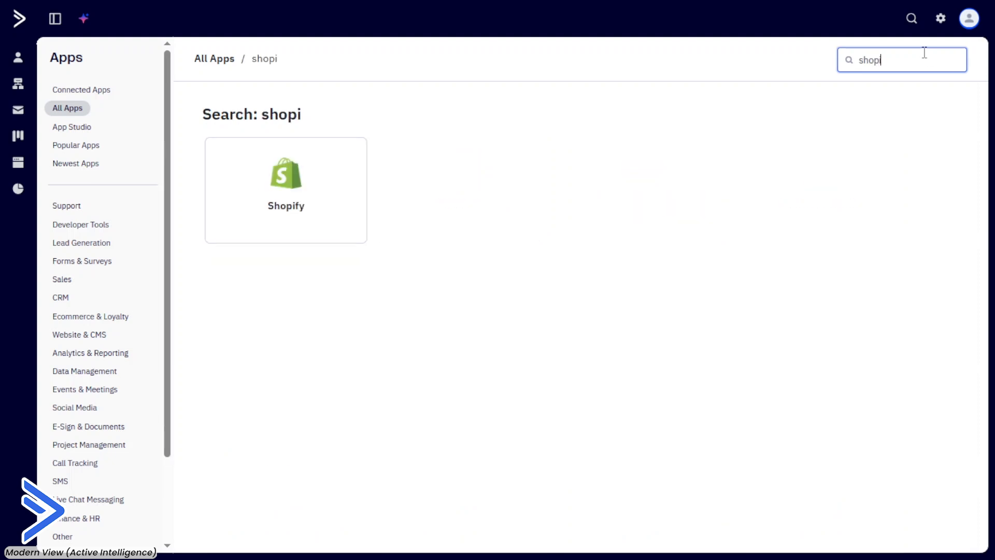
{"action": "key", "text": "ctrl+a"}
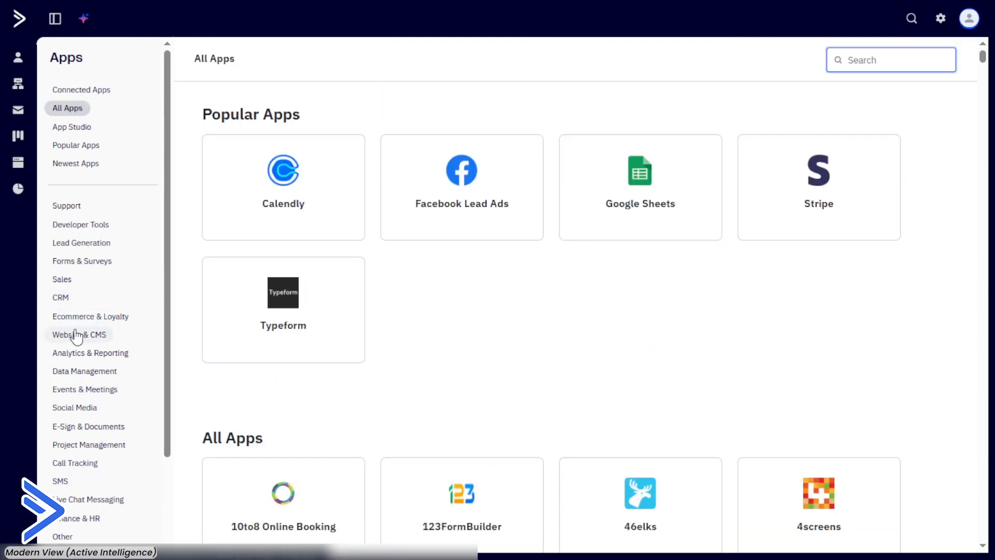
- Open the Ecommerce & Loyalty category of the apps list
{"action": "left_click", "coordinate": [76, 319]}
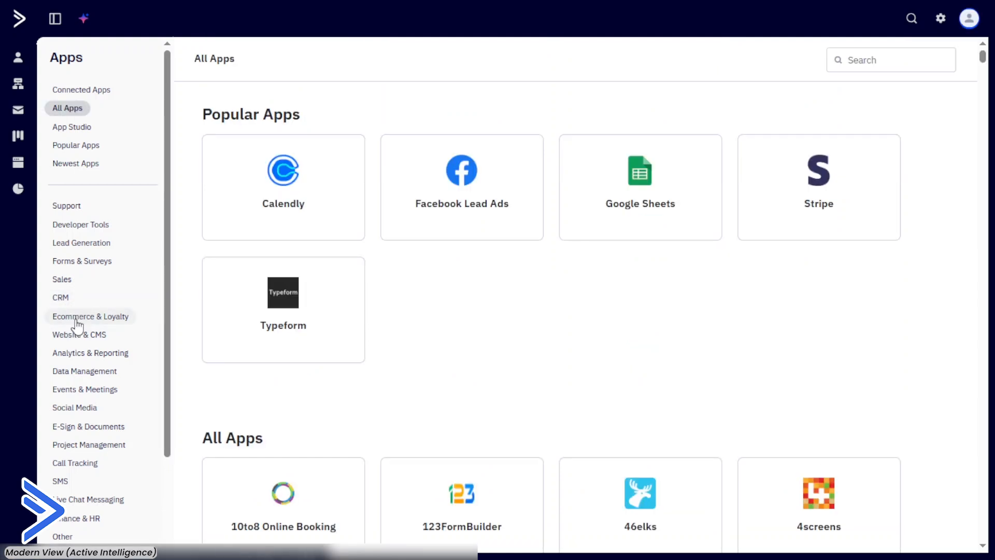
{"action": "left_click", "coordinate": [76, 323]}
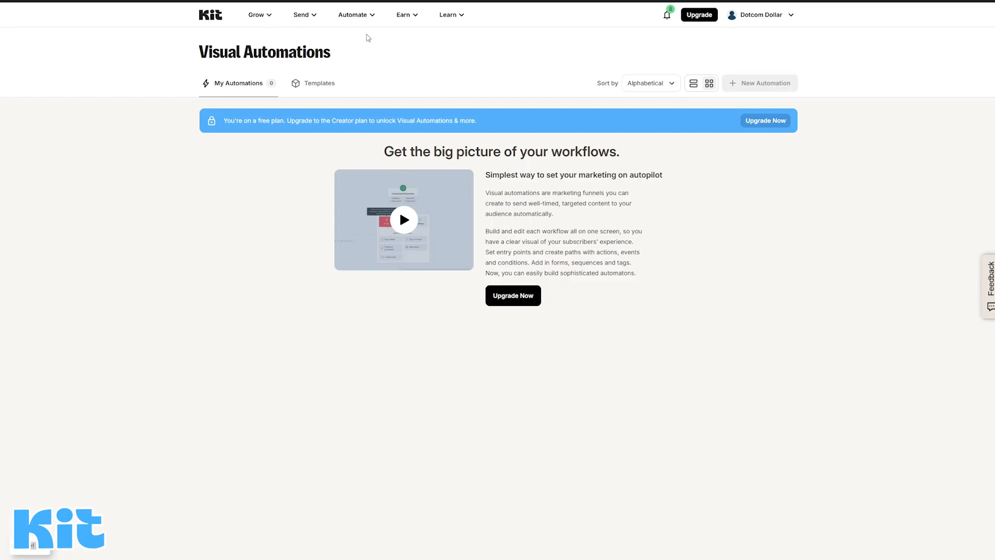
- Switch to Kit, open Products under its earning features, and look through the Commerce information page
{"action": "left_click", "coordinate": [406, 18]}
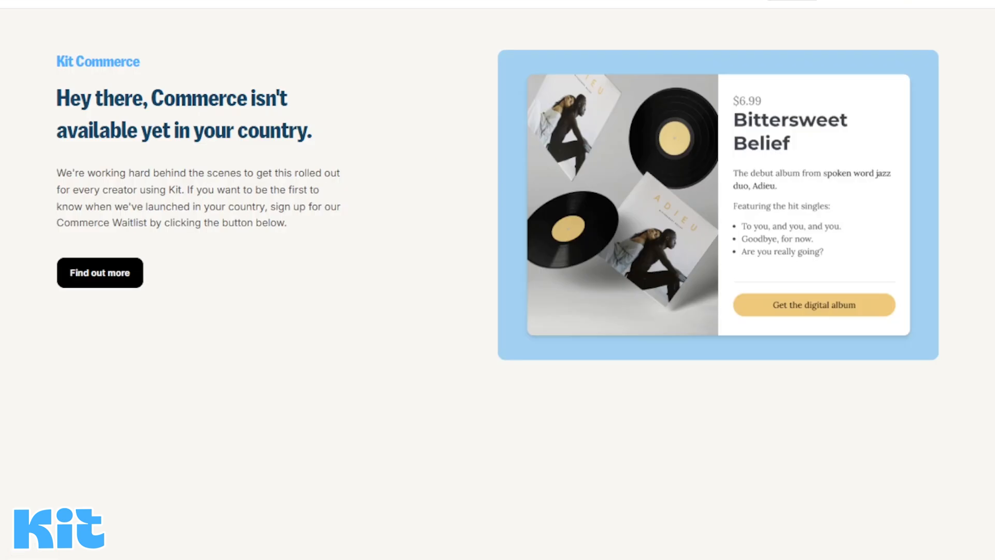
{"action": "left_click", "coordinate": [122, 277]}
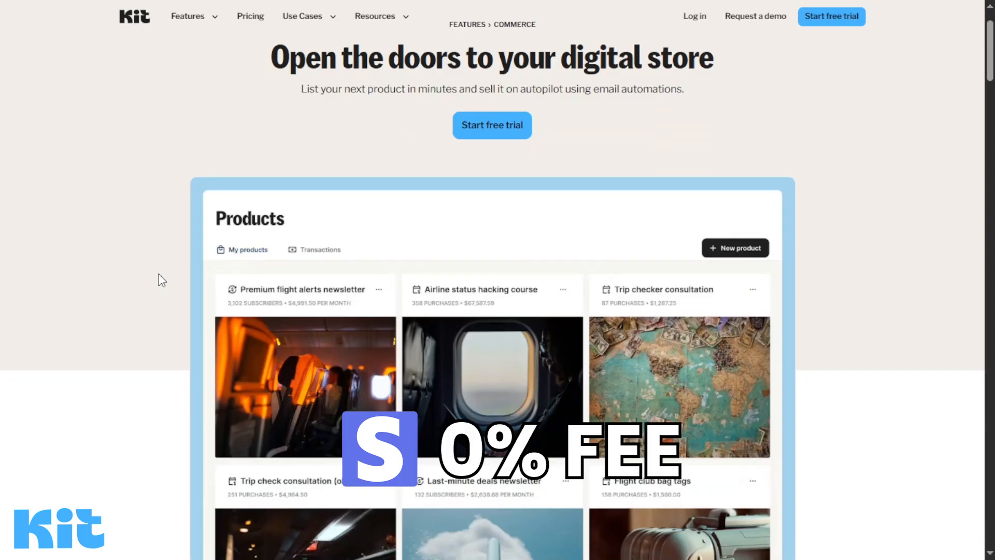
{"action": "scroll", "coordinate": [162, 279], "scroll_direction": "down", "scroll_amount": 3}
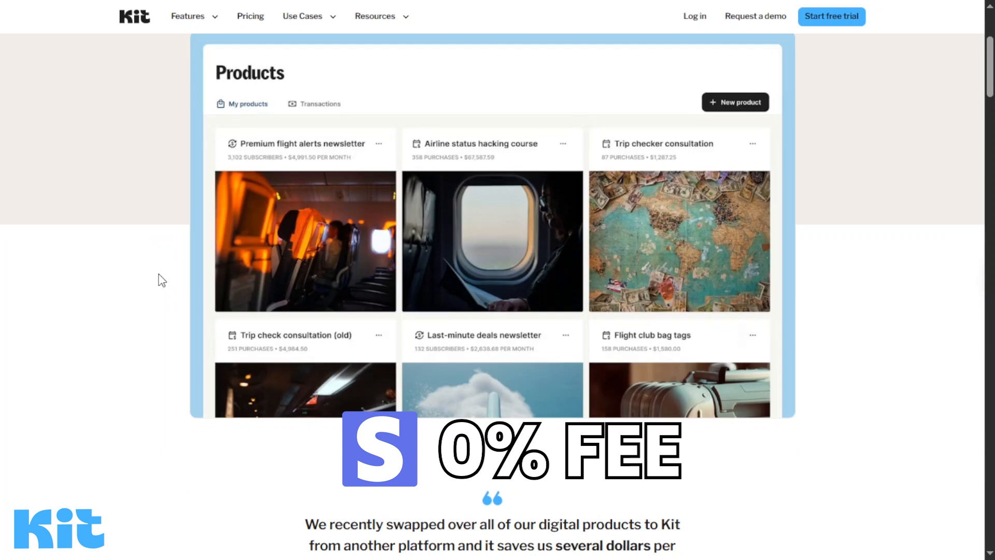
{"action": "scroll", "coordinate": [162, 280], "scroll_direction": "down", "scroll_amount": 6}
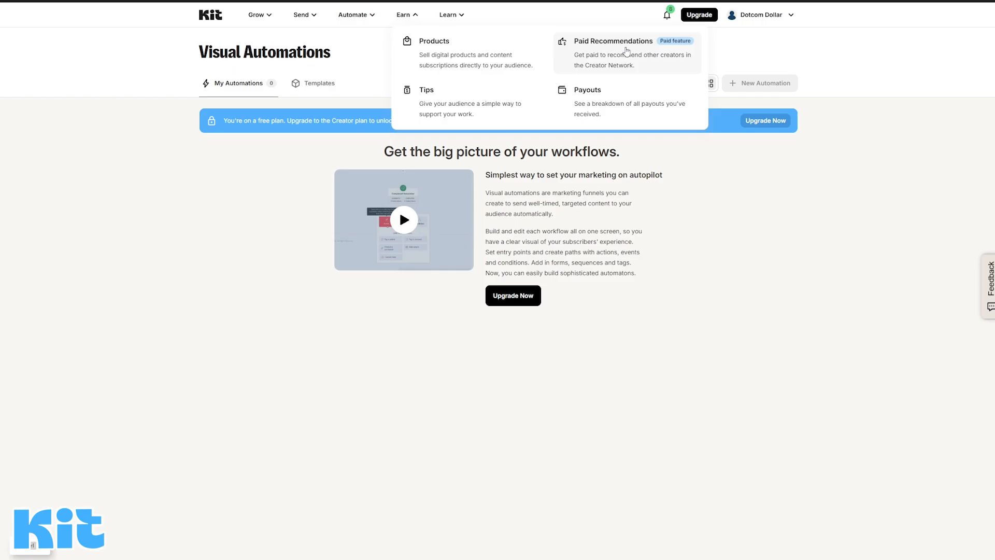
- Open Paid Recommendations, set the calculator's monthly new subscribers to 1000, and select an audience type
{"action": "left_click", "coordinate": [626, 50]}
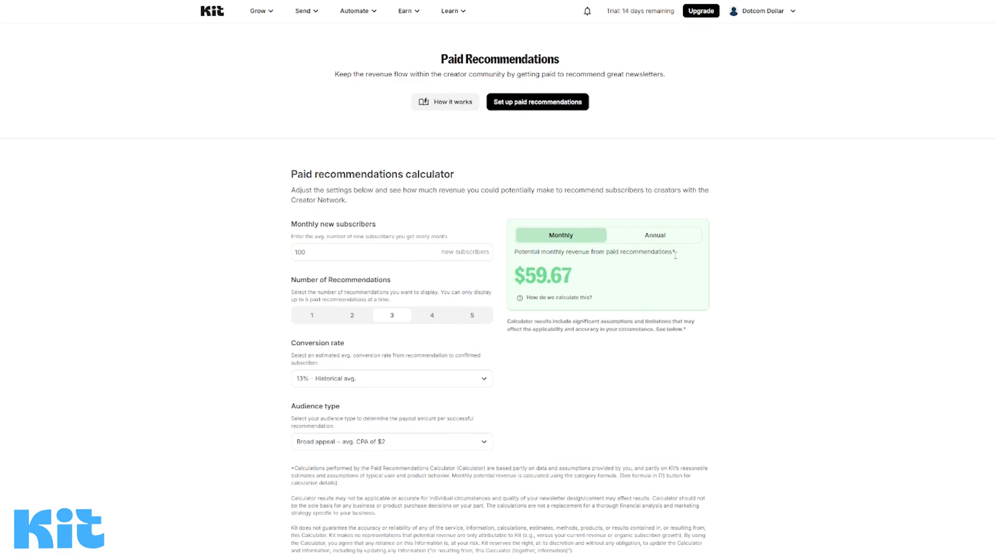
{"action": "left_click", "coordinate": [339, 270]}
{"action": "type", "text": "0"}
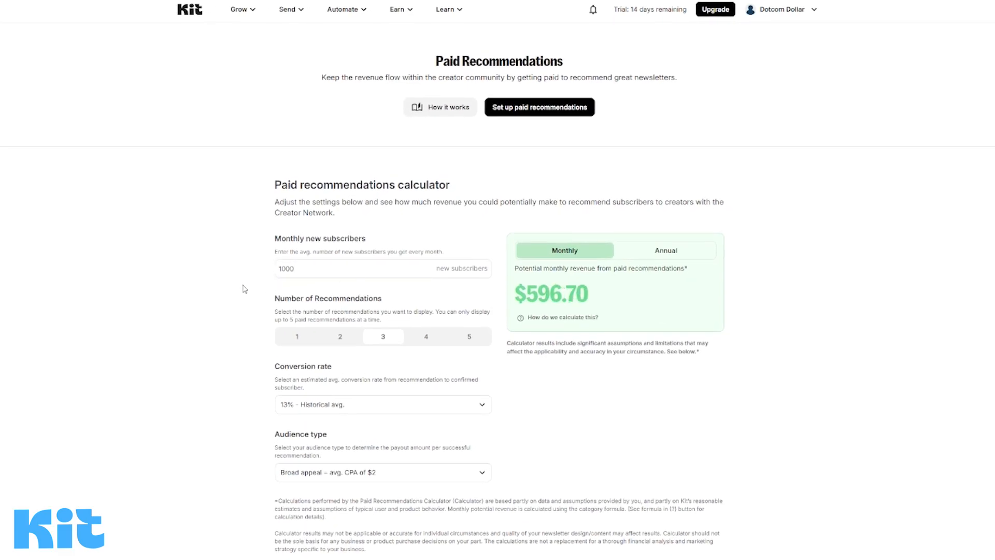
{"action": "left_click", "coordinate": [396, 476]}
{"action": "left_click", "coordinate": [373, 532]}
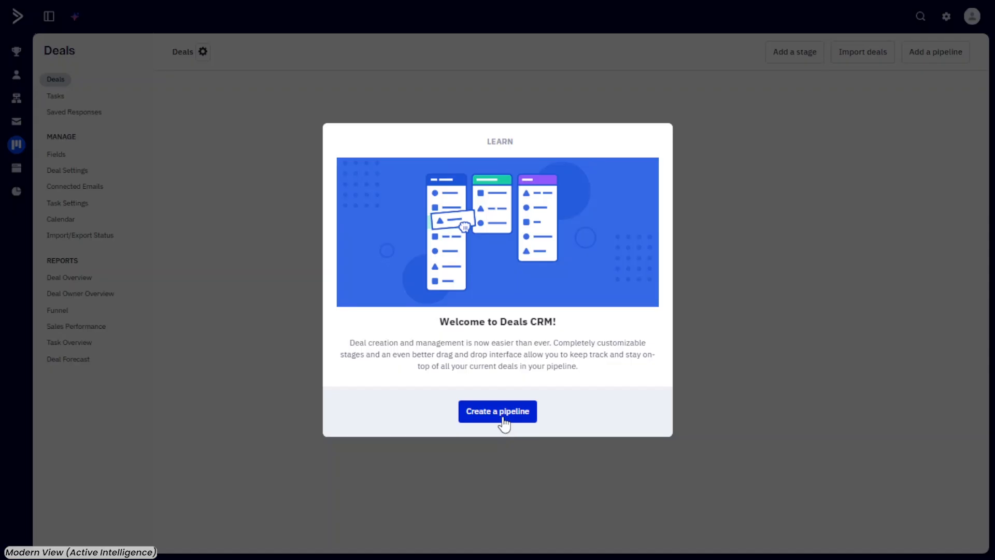
- Start creating a Deals pipeline in ActiveCampaign, and switch to Kit to dismiss the subscriber import notice
{"action": "left_click", "coordinate": [502, 418]}
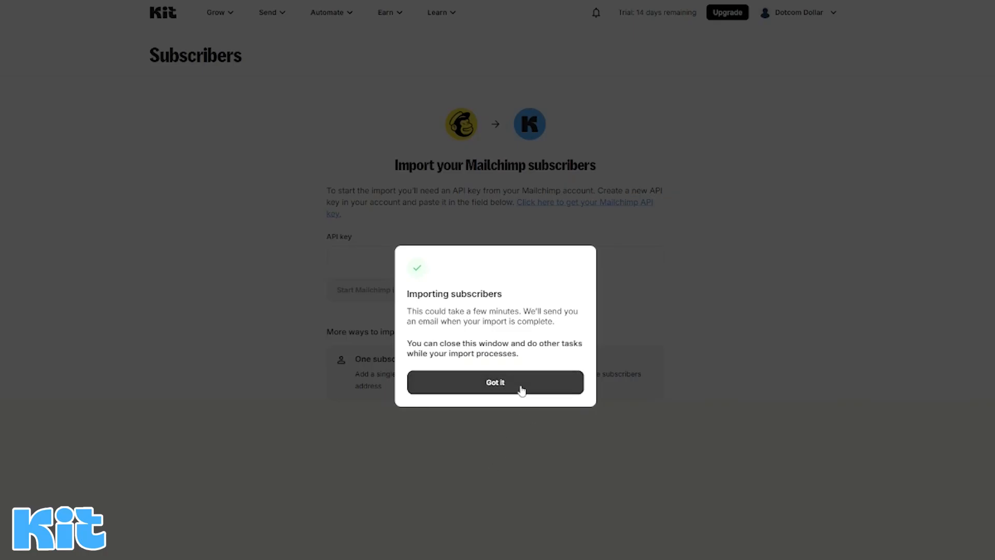
{"action": "left_click", "coordinate": [522, 389]}
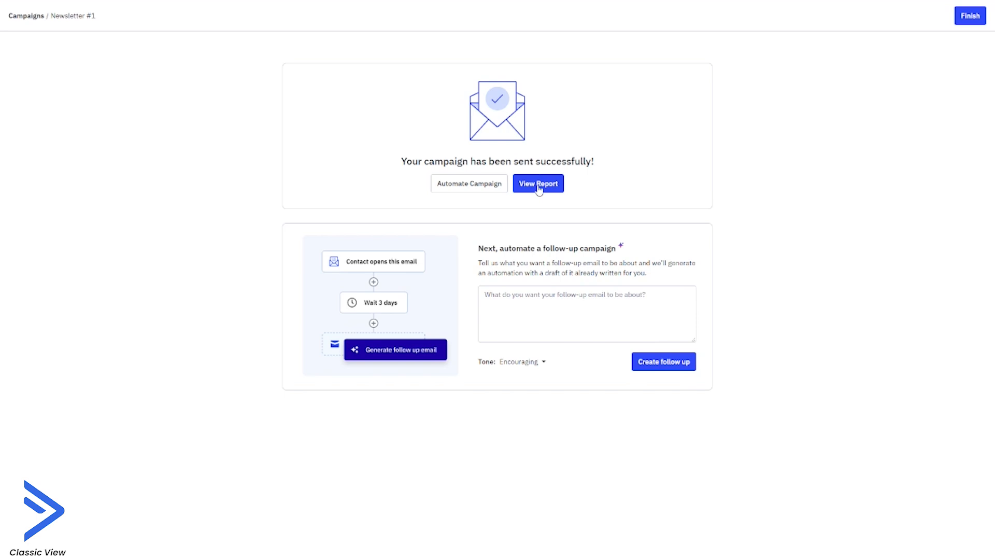
- Switch to ActiveCampaign, open the sent campaign's report, and look through the customer journey in the Ecommerce Dashboard
{"action": "left_click", "coordinate": [538, 185]}
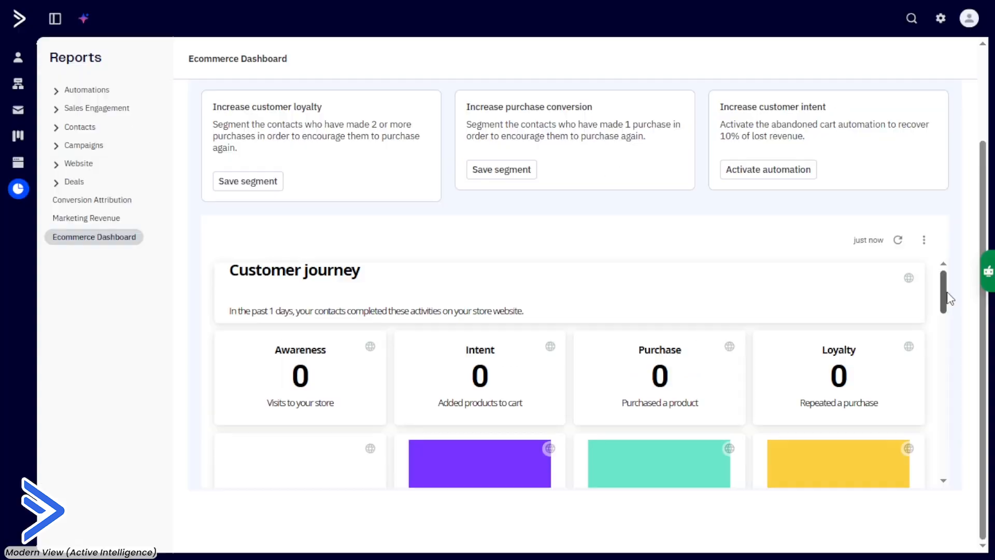
{"action": "scroll", "coordinate": [948, 308], "scroll_direction": "down", "scroll_amount": 2}
{"action": "left_click_drag", "start_coordinate": [947, 307], "coordinate": [951, 341]}
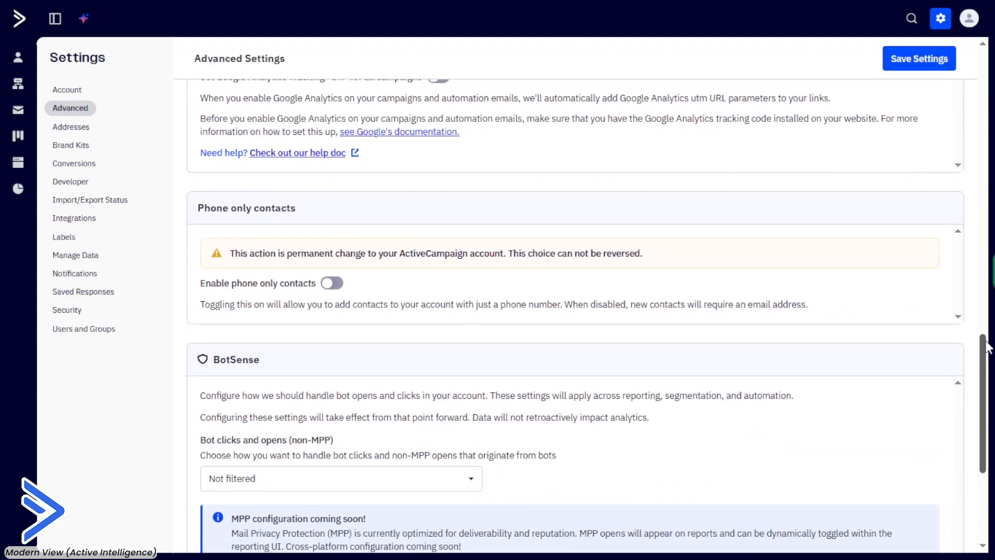
- View the BotSense filtering options for bot clicks and opens in the Advanced Settings
{"action": "scroll", "coordinate": [987, 365], "scroll_direction": "down", "scroll_amount": 2}
{"action": "left_click_drag", "start_coordinate": [988, 366], "coordinate": [992, 396]}
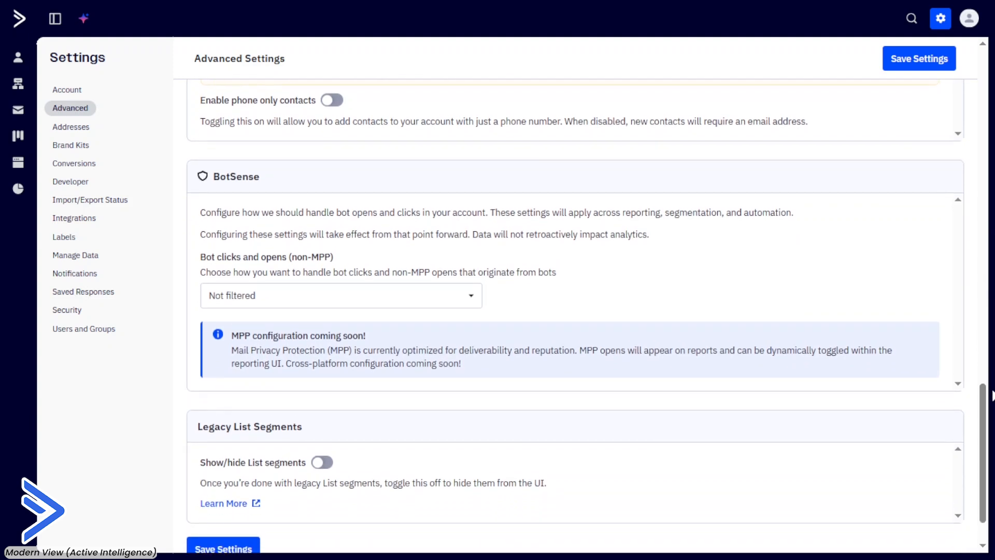
{"action": "left_click", "coordinate": [476, 301]}
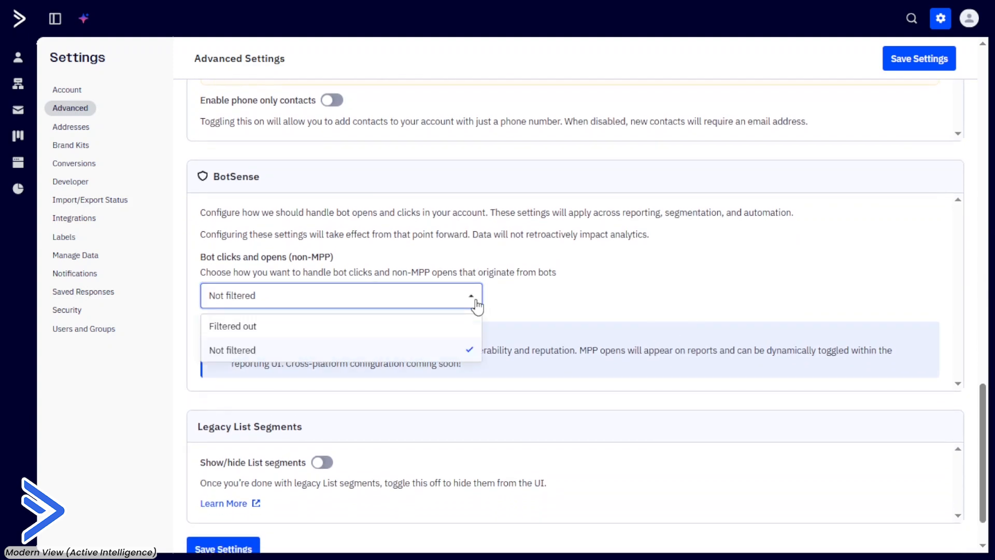
{"action": "left_click", "coordinate": [476, 301]}
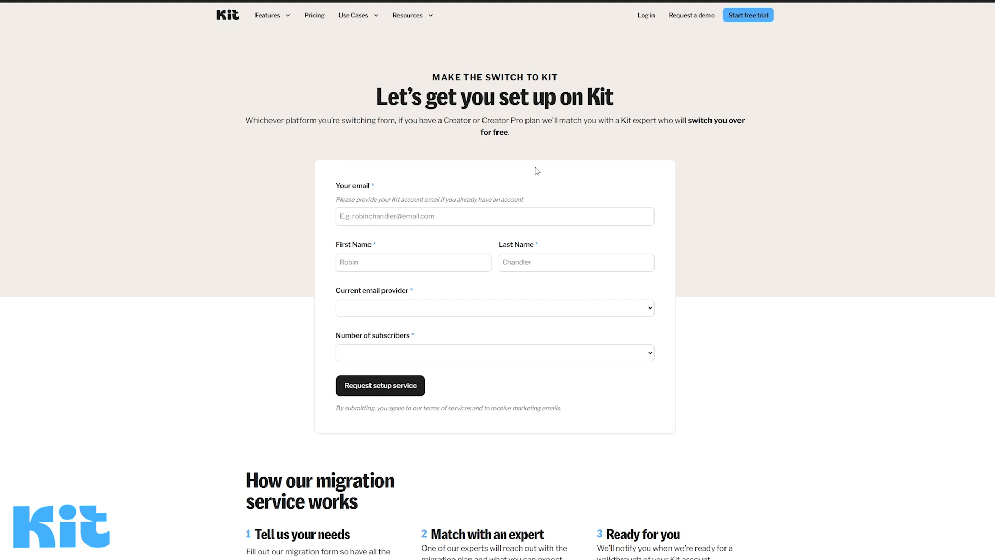
- Switch to Kit's migration service page and highlight the answer to "What will you move from my current provider?"
{"action": "scroll", "coordinate": [783, 216], "scroll_direction": "down", "scroll_amount": 15}
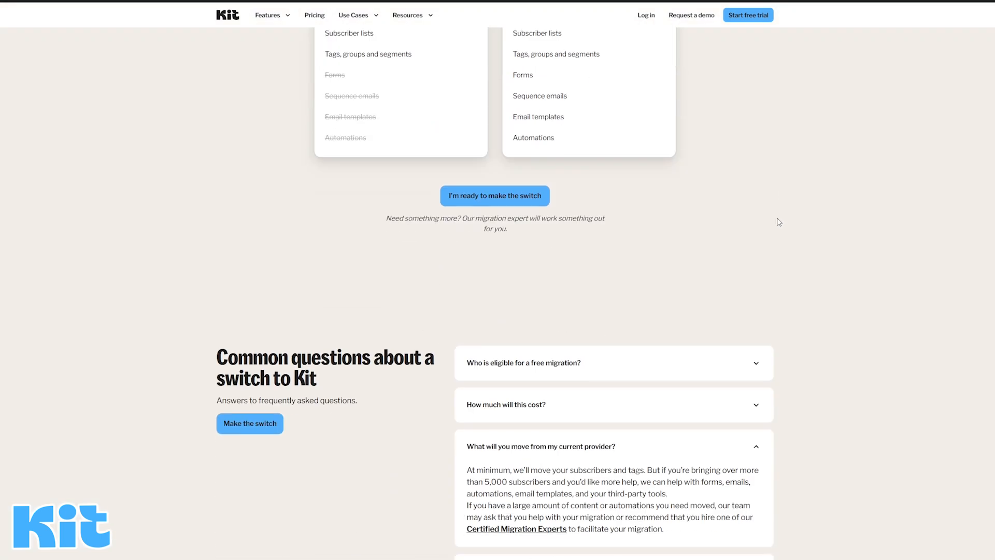
{"action": "scroll", "coordinate": [769, 224], "scroll_direction": "down", "scroll_amount": 2}
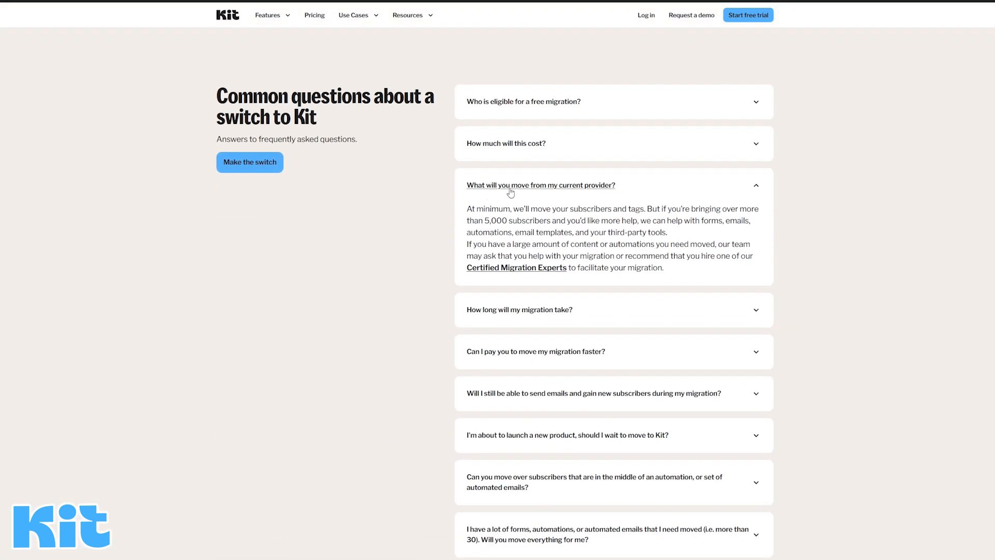
{"action": "left_click_drag", "start_coordinate": [684, 271], "coordinate": [464, 207]}
{"action": "left_click", "coordinate": [838, 267]}
{"action": "left_click_drag", "start_coordinate": [664, 267], "coordinate": [464, 207]}
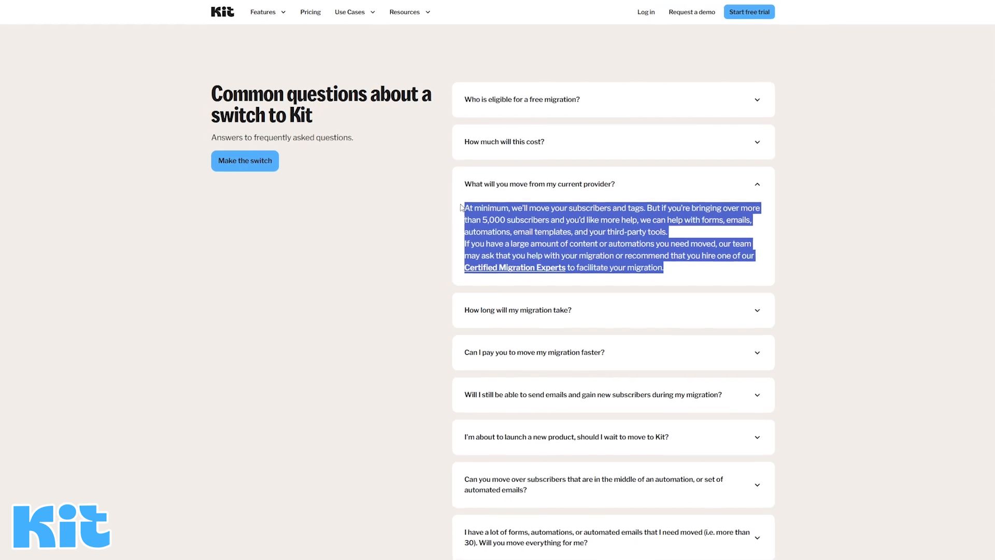